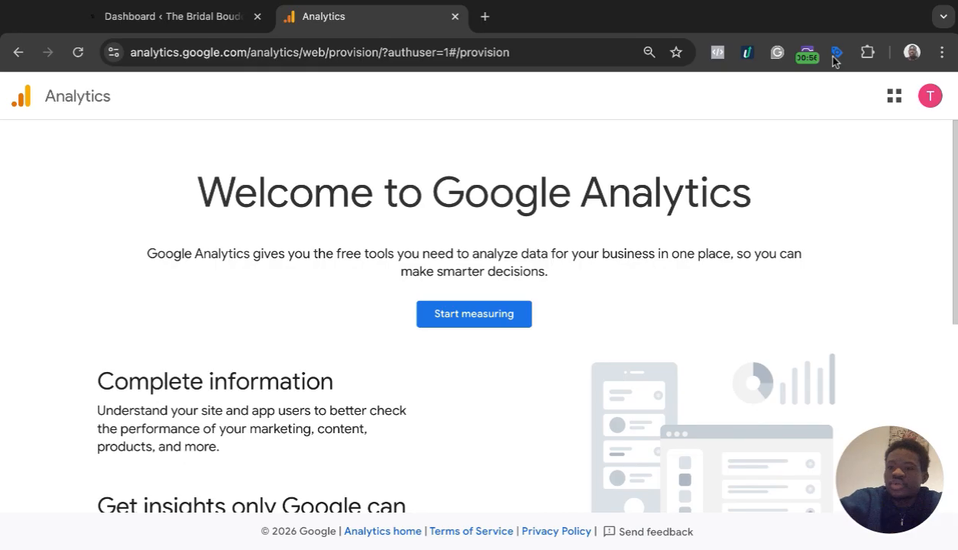
Check which Google account is signed in to Analytics, and close the account list
{"action": "left_click", "coordinate": [930, 97]}
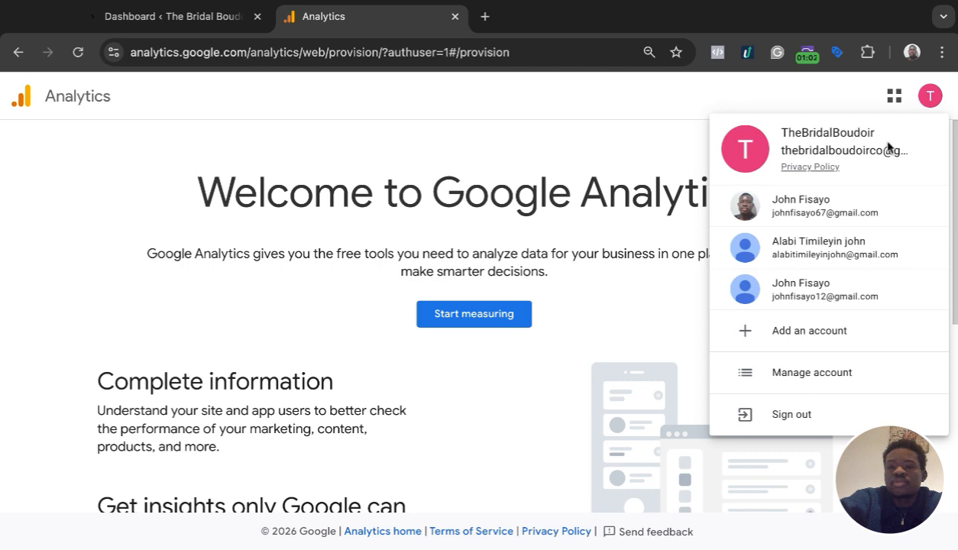
{"action": "left_click", "coordinate": [590, 320]}
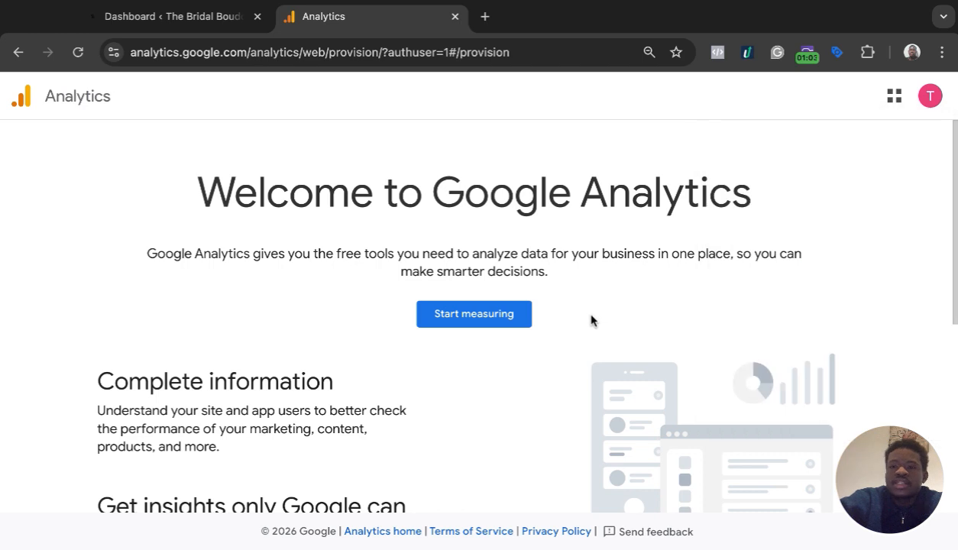
{"action": "scroll", "coordinate": [590, 319], "scroll_direction": "down", "scroll_amount": 1}
{"action": "scroll", "coordinate": [478, 316], "scroll_direction": "up", "scroll_amount": 1}
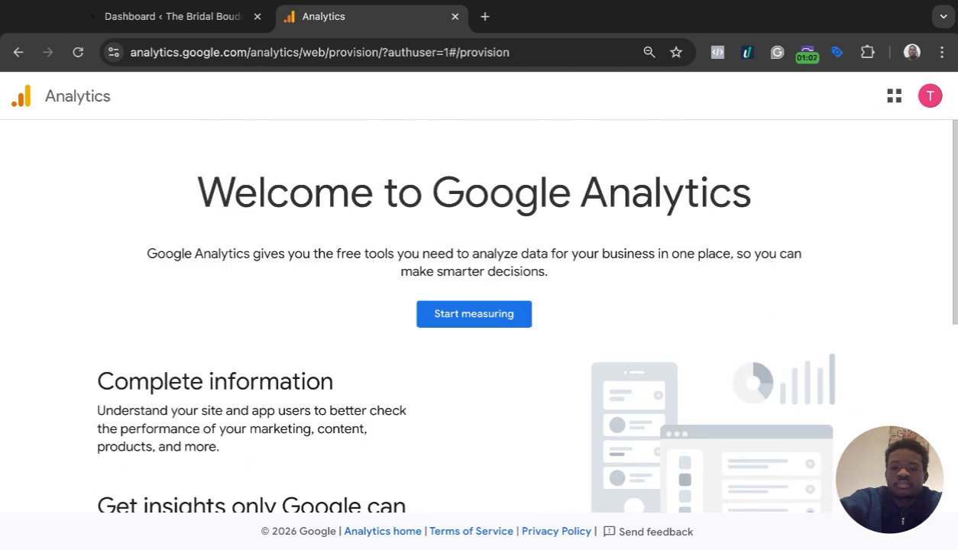
Start measuring with a new Analytics account and name the account "Bridal Boudoir"
{"action": "left_click", "coordinate": [495, 321]}
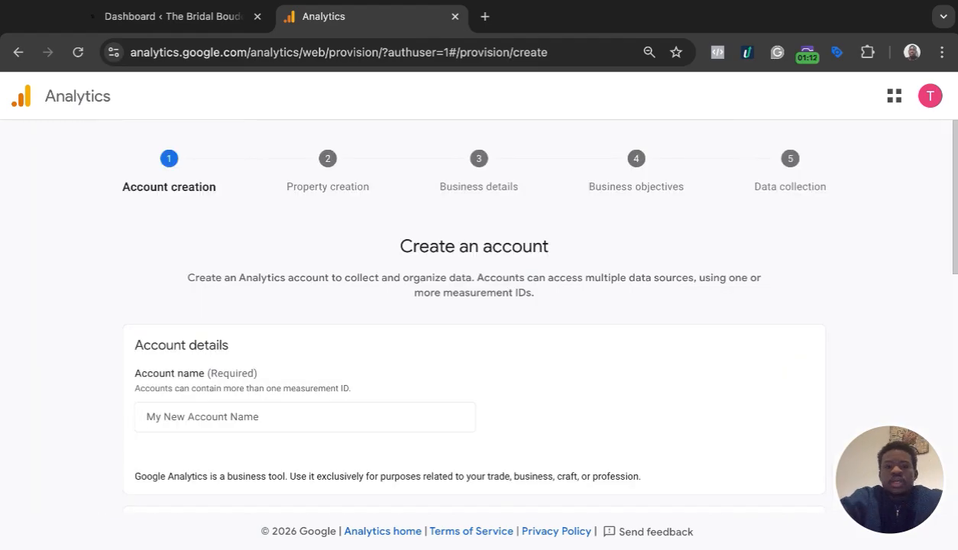
{"action": "scroll", "coordinate": [331, 300], "scroll_direction": "down", "scroll_amount": 2}
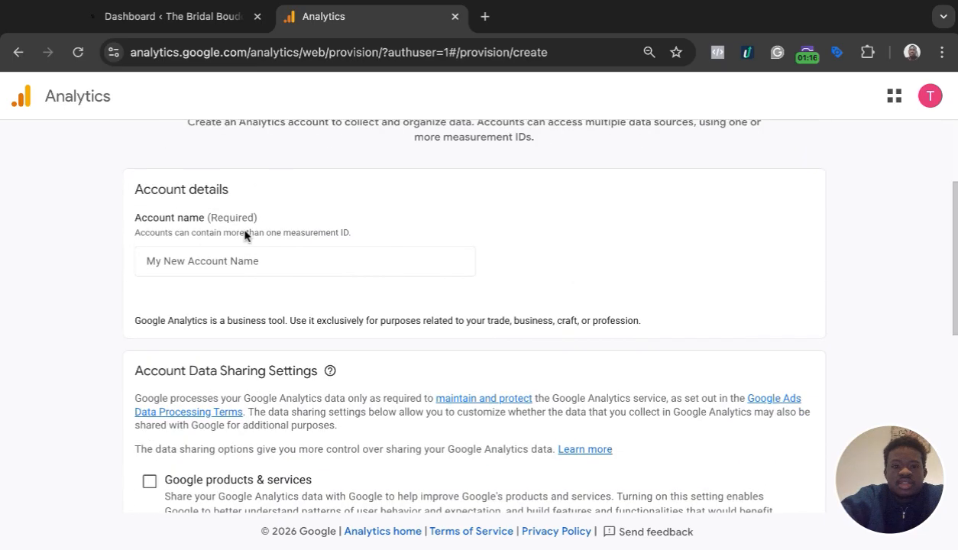
{"action": "left_click", "coordinate": [166, 262]}
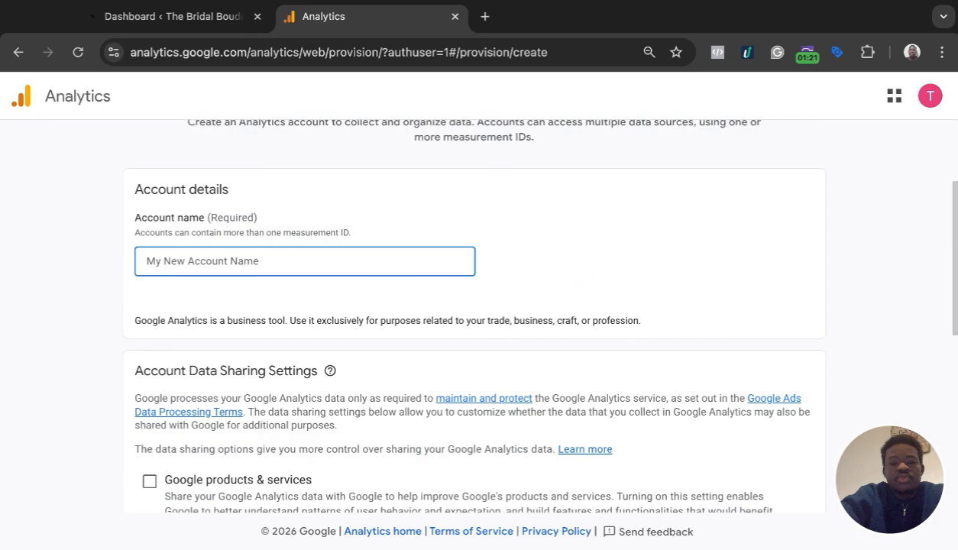
{"action": "type", "text": "Bridal"}
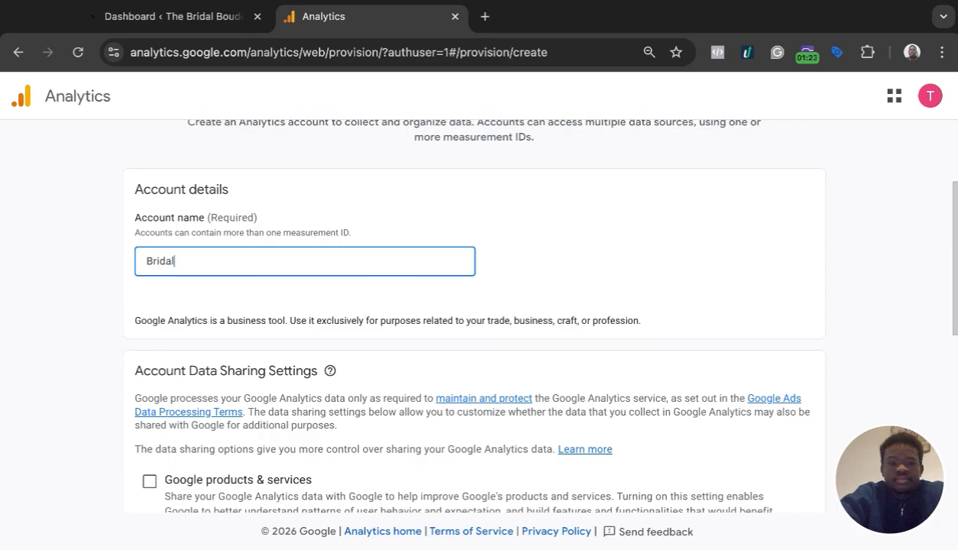
{"action": "type", "text": " Boudoir"}
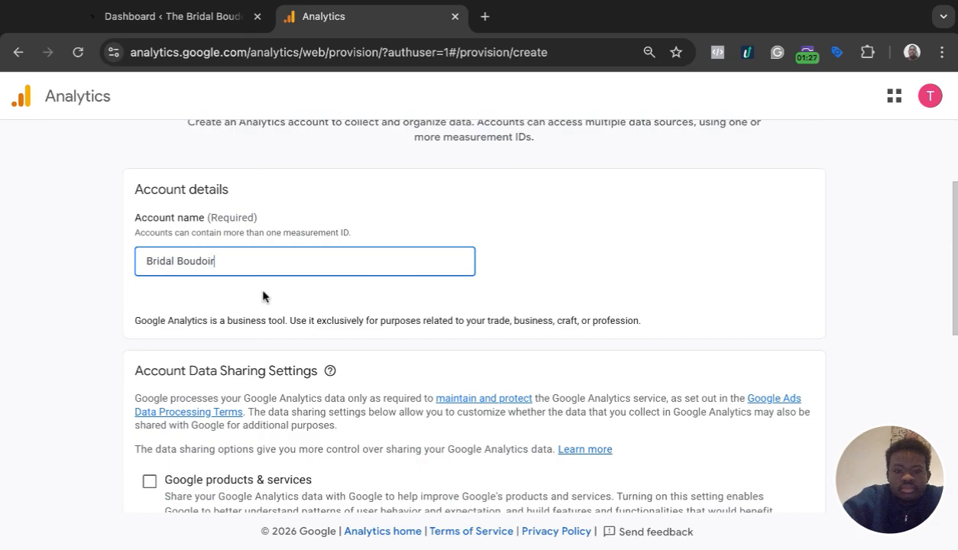
Enable data sharing for Google products & services, and continue to property creation
{"action": "scroll", "coordinate": [263, 296], "scroll_direction": "down", "scroll_amount": 3}
{"action": "scroll", "coordinate": [263, 296], "scroll_direction": "down", "scroll_amount": 1}
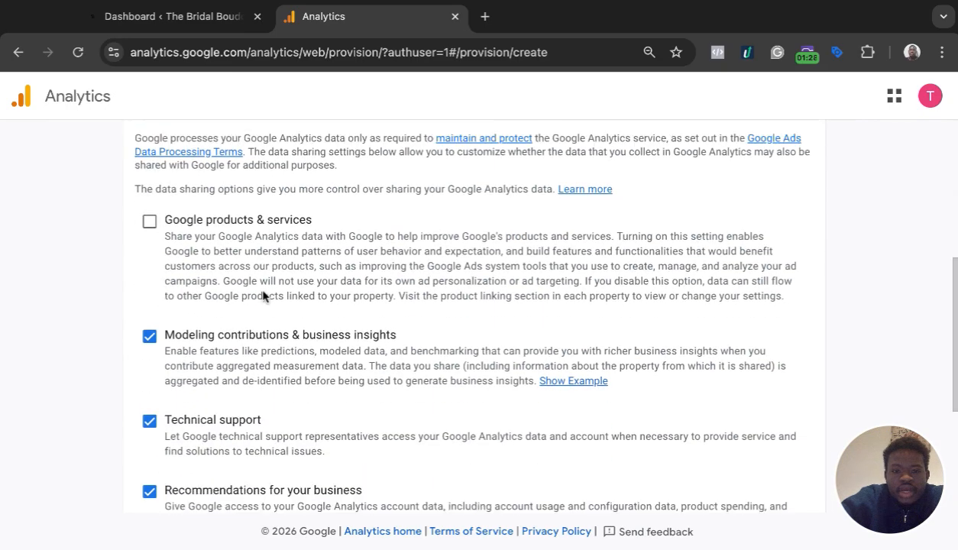
{"action": "scroll", "coordinate": [263, 295], "scroll_direction": "up", "scroll_amount": 1}
{"action": "scroll", "coordinate": [465, 311], "scroll_direction": "down", "scroll_amount": 2}
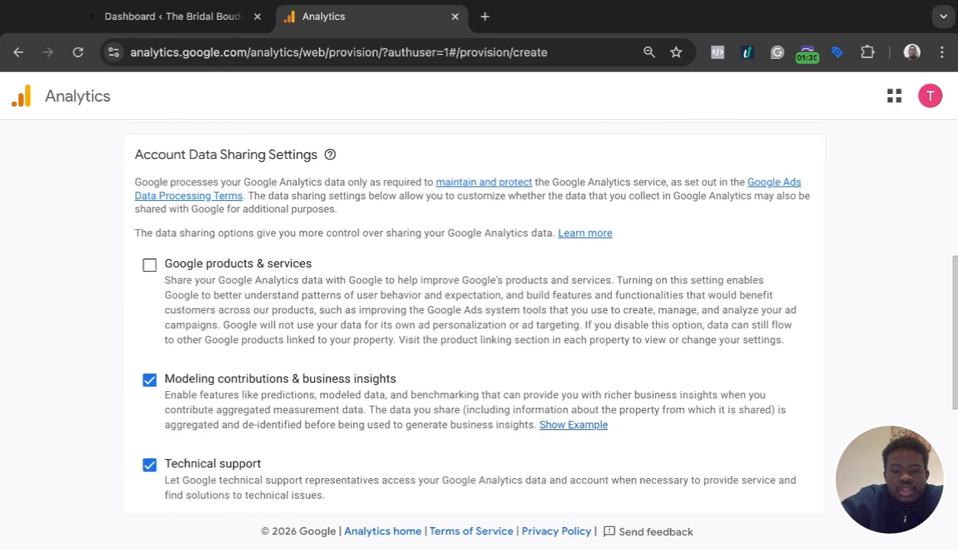
{"action": "scroll", "coordinate": [465, 312], "scroll_direction": "down", "scroll_amount": 3}
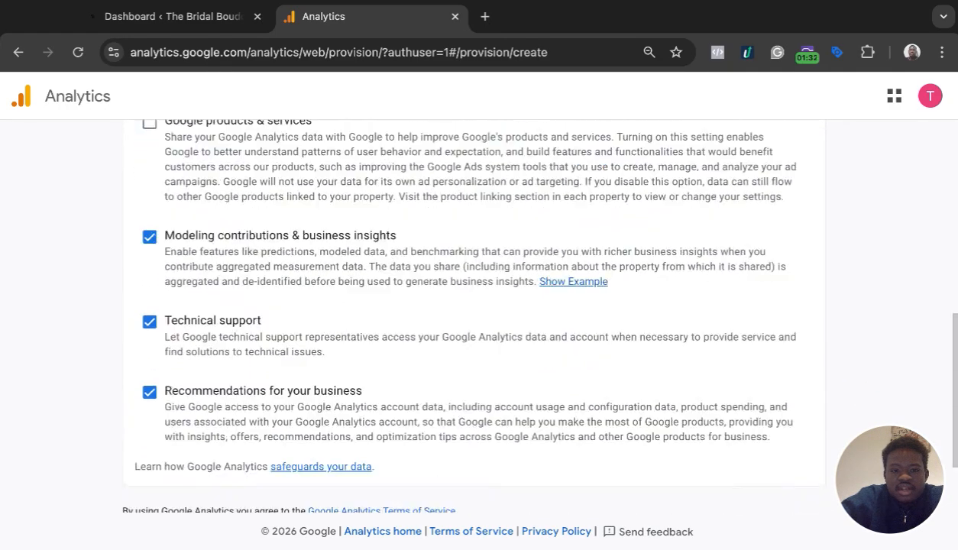
{"action": "scroll", "coordinate": [449, 309], "scroll_direction": "up", "scroll_amount": 3}
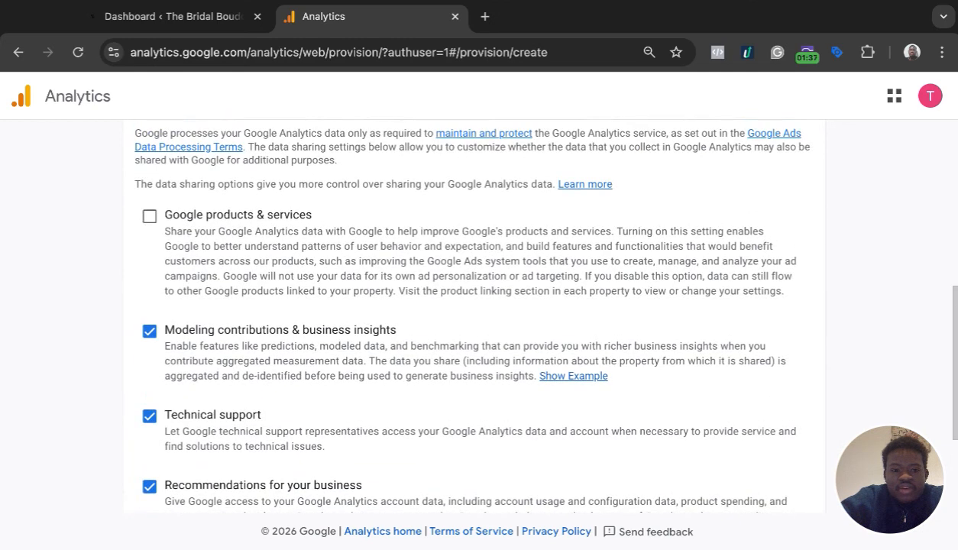
{"action": "left_click", "coordinate": [149, 217]}
{"action": "scroll", "coordinate": [266, 244], "scroll_direction": "down", "scroll_amount": 3}
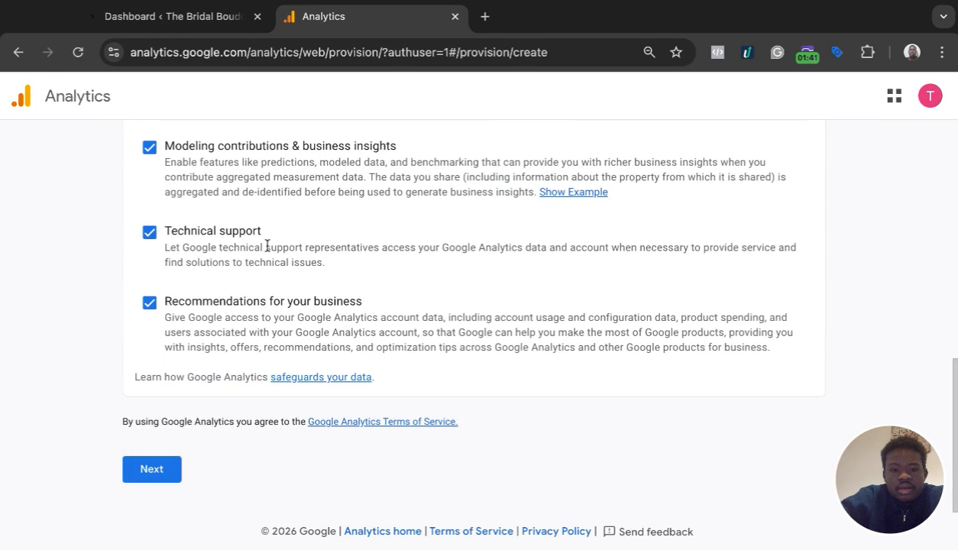
{"action": "scroll", "coordinate": [149, 398], "scroll_direction": "up", "scroll_amount": 6}
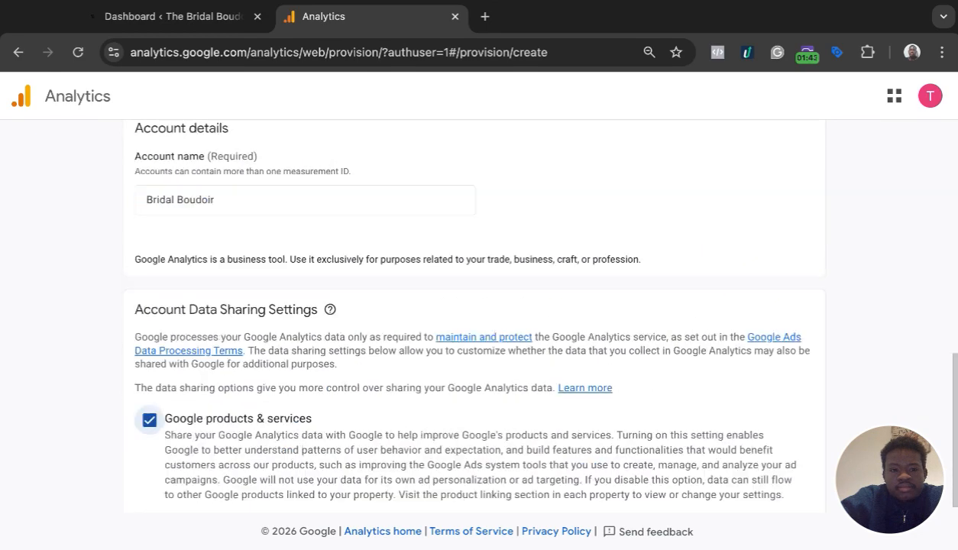
{"action": "scroll", "coordinate": [149, 399], "scroll_direction": "down", "scroll_amount": 6}
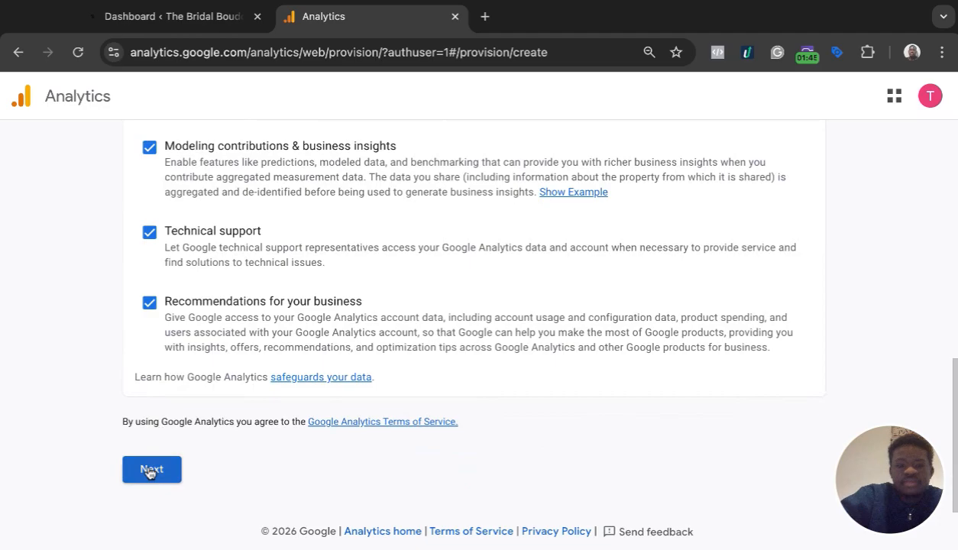
{"action": "left_click", "coordinate": [150, 470]}
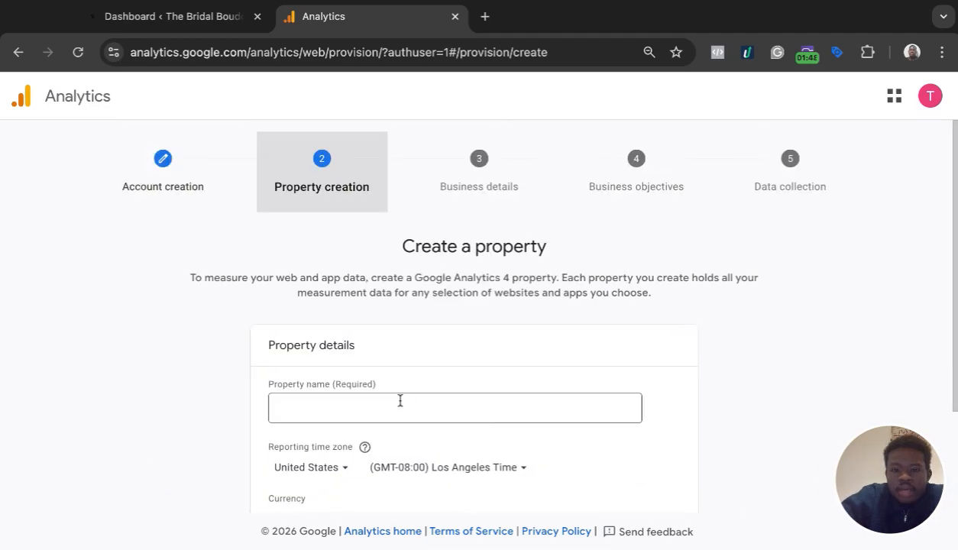
Name the new property "Bridal Boudoir"
{"action": "scroll", "coordinate": [464, 333], "scroll_direction": "down", "scroll_amount": 1}
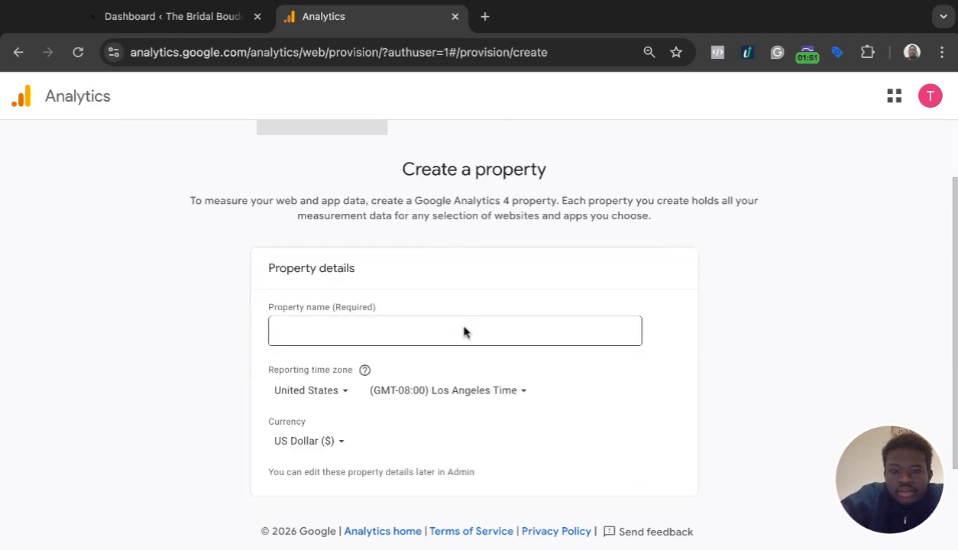
{"action": "scroll", "coordinate": [464, 332], "scroll_direction": "up", "scroll_amount": 1}
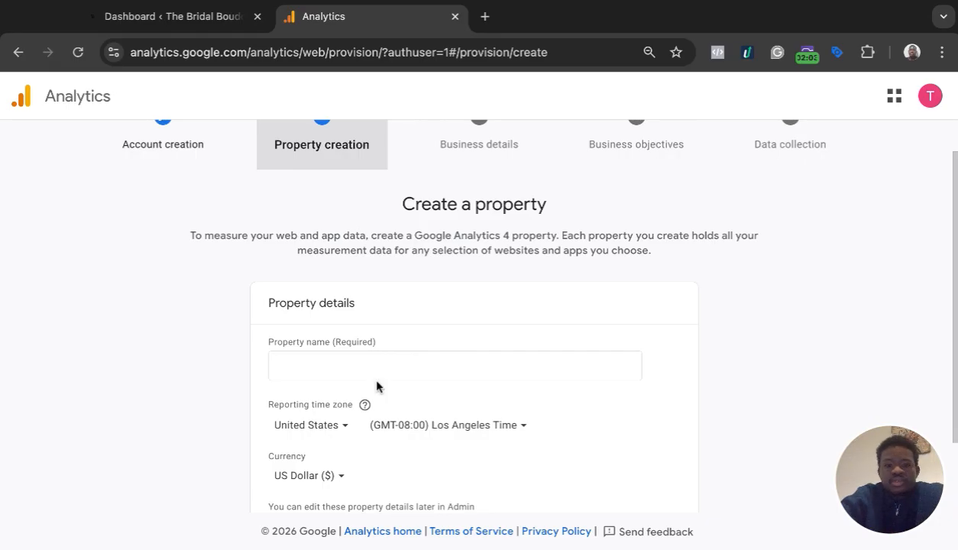
{"action": "left_click", "coordinate": [288, 364]}
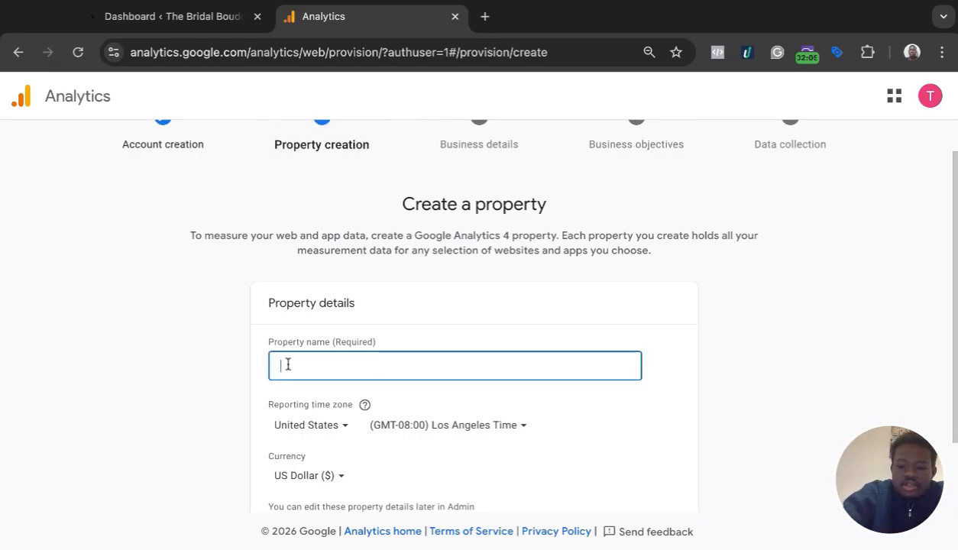
{"action": "type", "text": "Brida"}
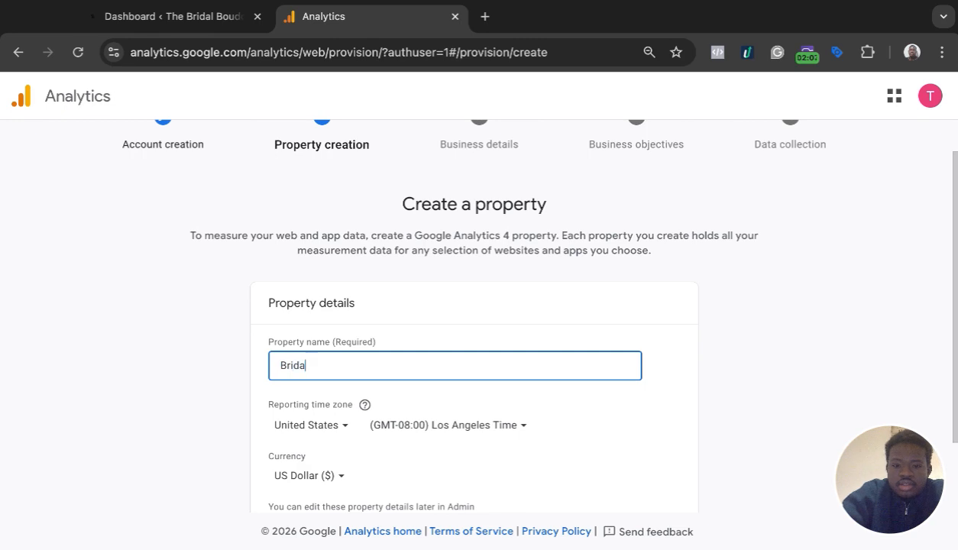
{"action": "type", "text": "l Boud"}
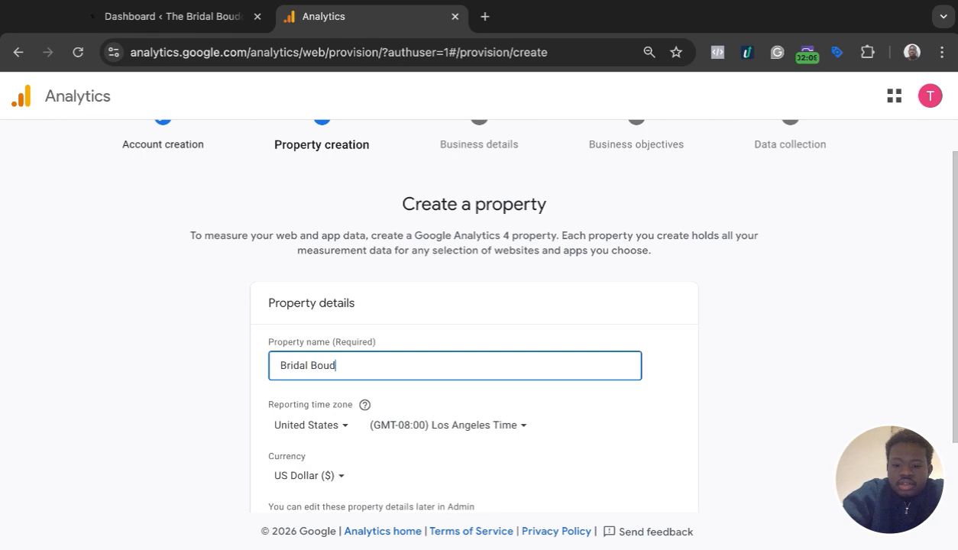
{"action": "type", "text": "oir"}
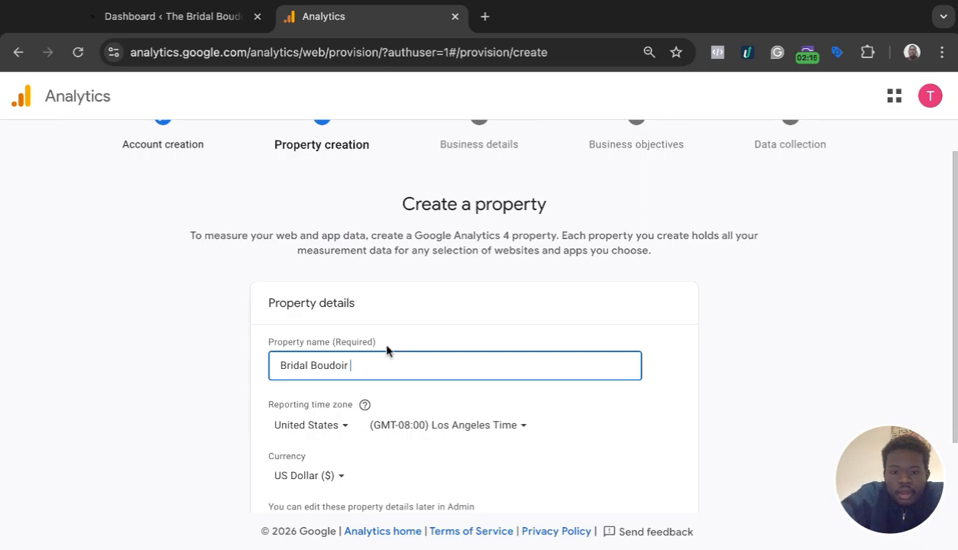
Set the country of the property's reporting time zone to Nigeria
{"action": "scroll", "coordinate": [387, 350], "scroll_direction": "down", "scroll_amount": 1}
{"action": "scroll", "coordinate": [386, 351], "scroll_direction": "down", "scroll_amount": 1}
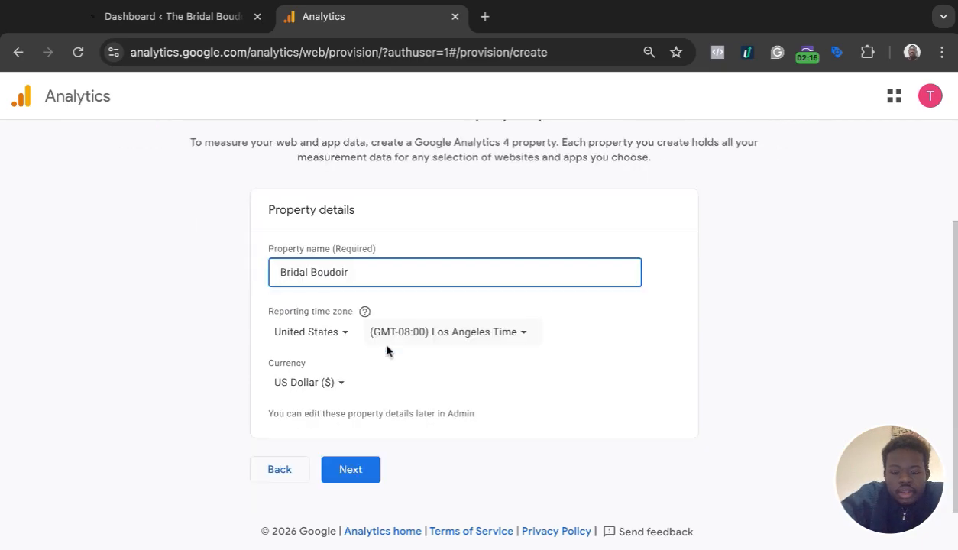
{"action": "left_click", "coordinate": [338, 335]}
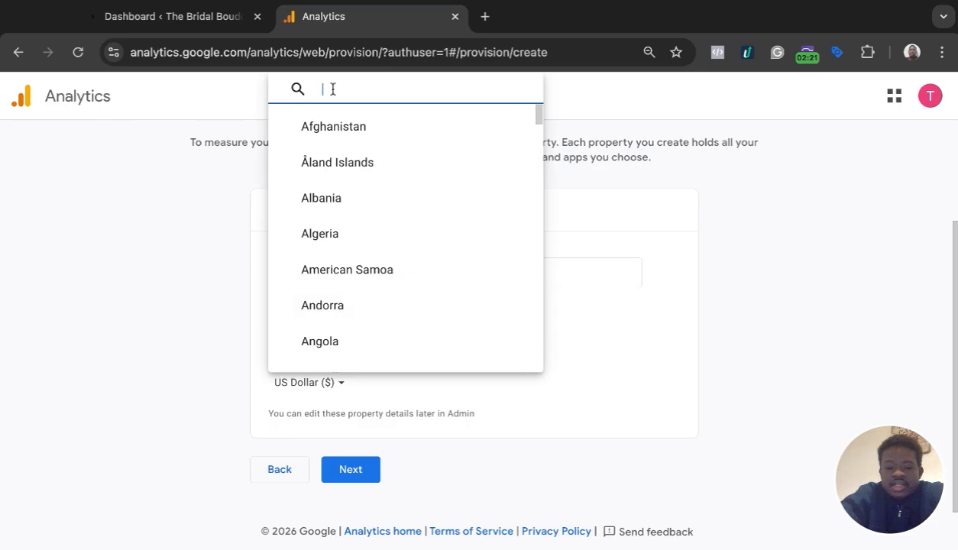
{"action": "type", "text": "Nige"}
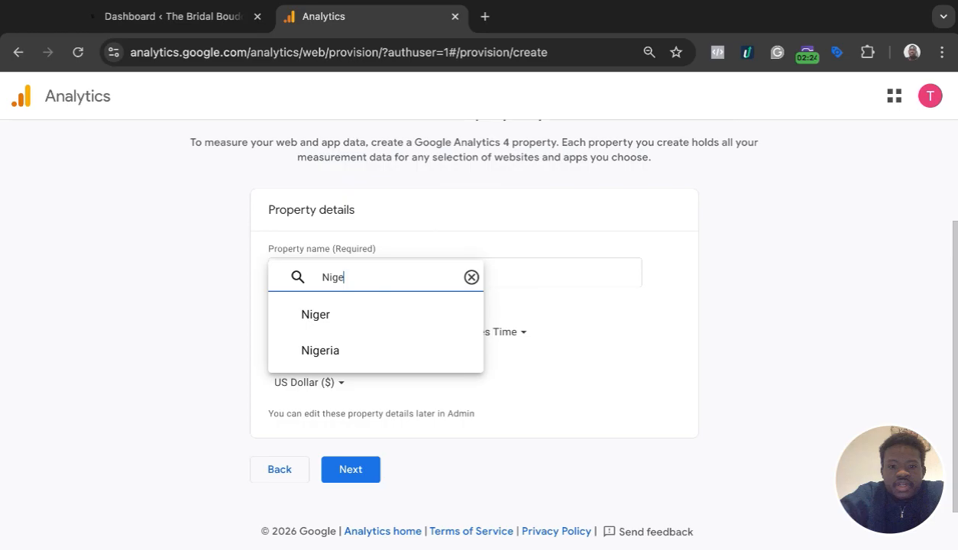
{"action": "left_click", "coordinate": [349, 353]}
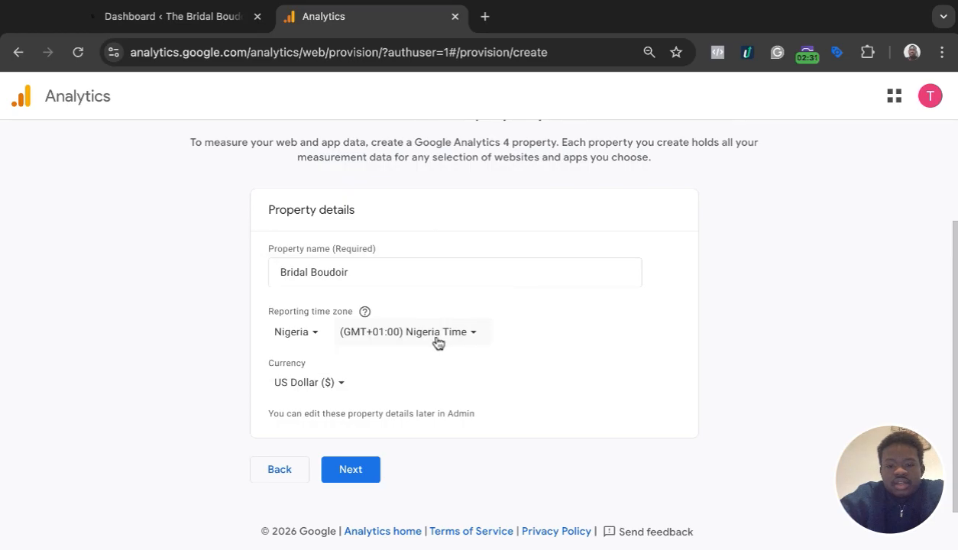
Set the property's currency to Nigerian Naira (₦), and continue to the business details
{"action": "left_click", "coordinate": [333, 384]}
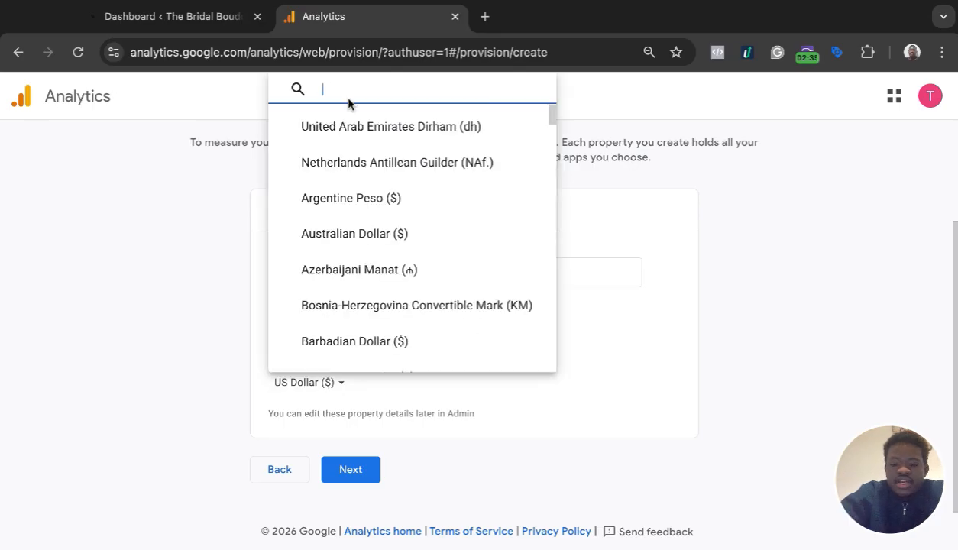
{"action": "type", "text": "nai"}
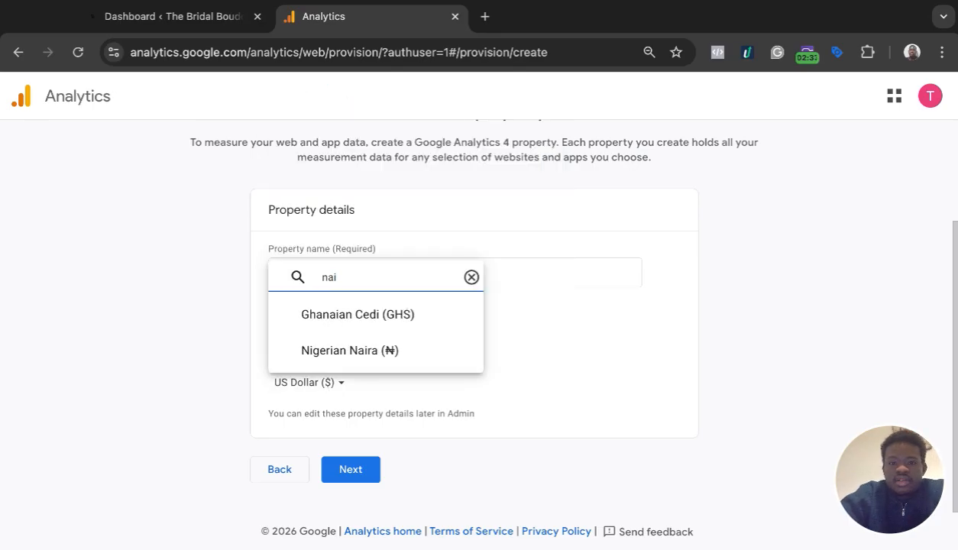
{"action": "left_click", "coordinate": [350, 351]}
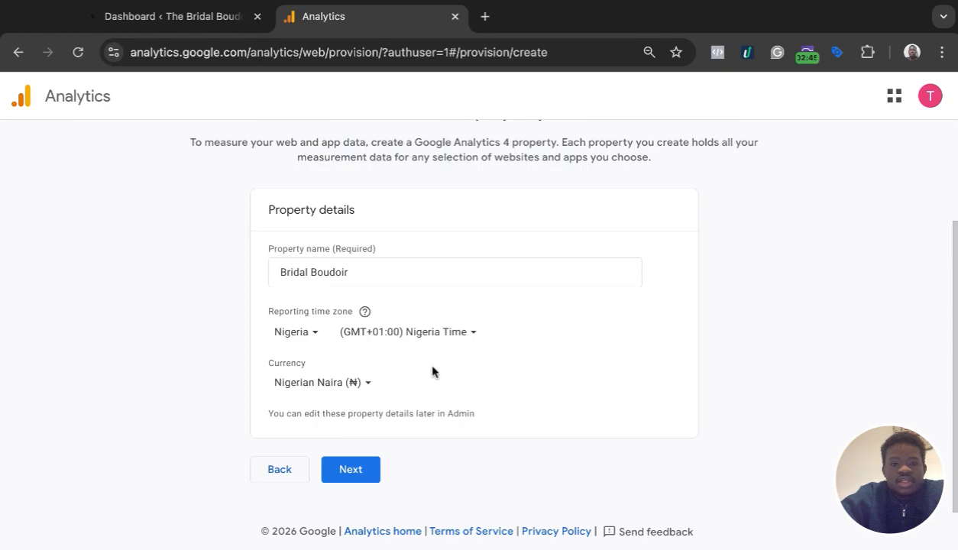
{"action": "scroll", "coordinate": [432, 371], "scroll_direction": "up", "scroll_amount": 1}
{"action": "scroll", "coordinate": [432, 371], "scroll_direction": "up", "scroll_amount": 2}
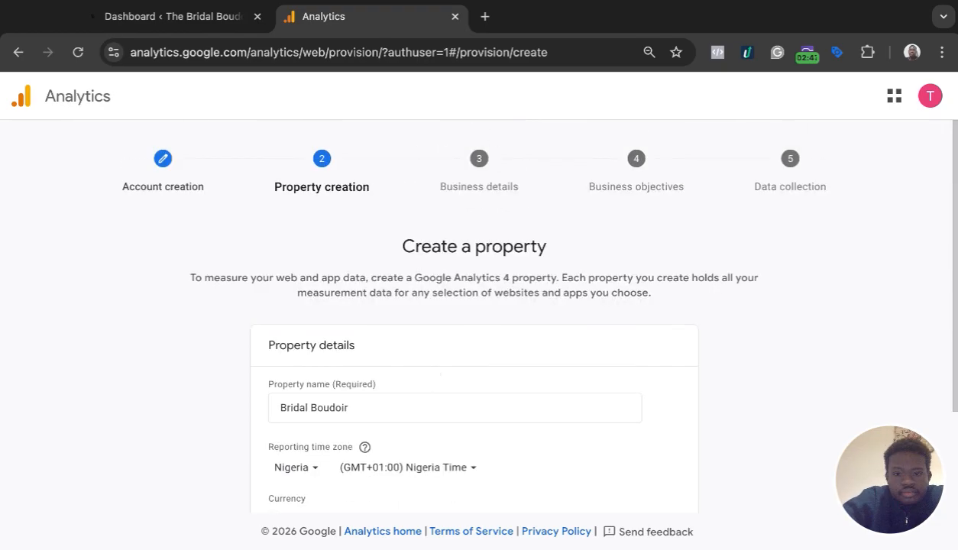
{"action": "scroll", "coordinate": [473, 321], "scroll_direction": "down", "scroll_amount": 3}
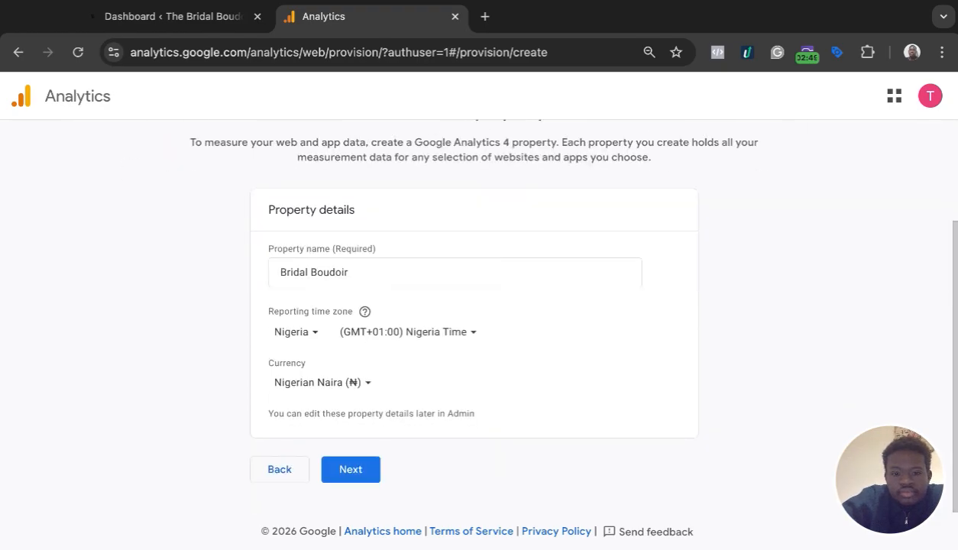
{"action": "scroll", "coordinate": [383, 411], "scroll_direction": "up", "scroll_amount": 3}
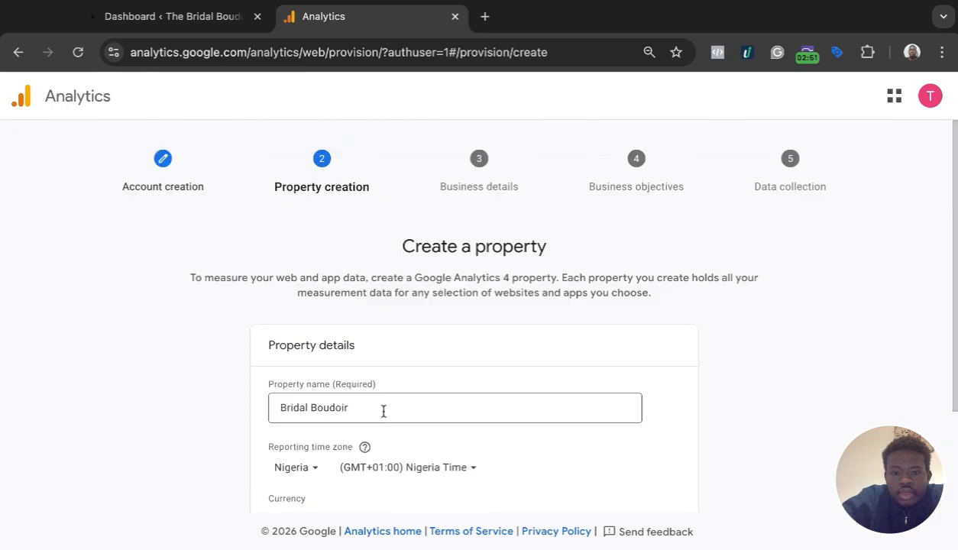
{"action": "scroll", "coordinate": [383, 412], "scroll_direction": "down", "scroll_amount": 3}
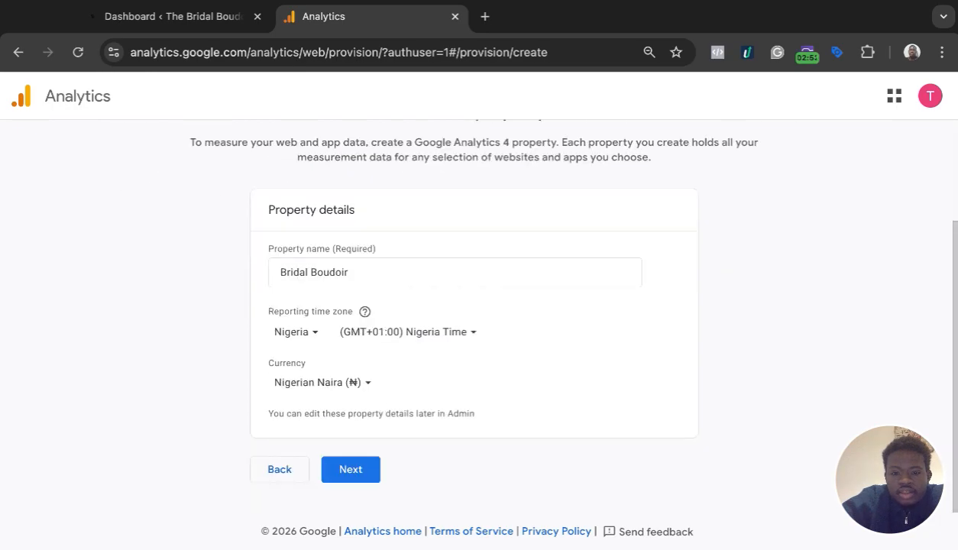
{"action": "left_click", "coordinate": [350, 469]}
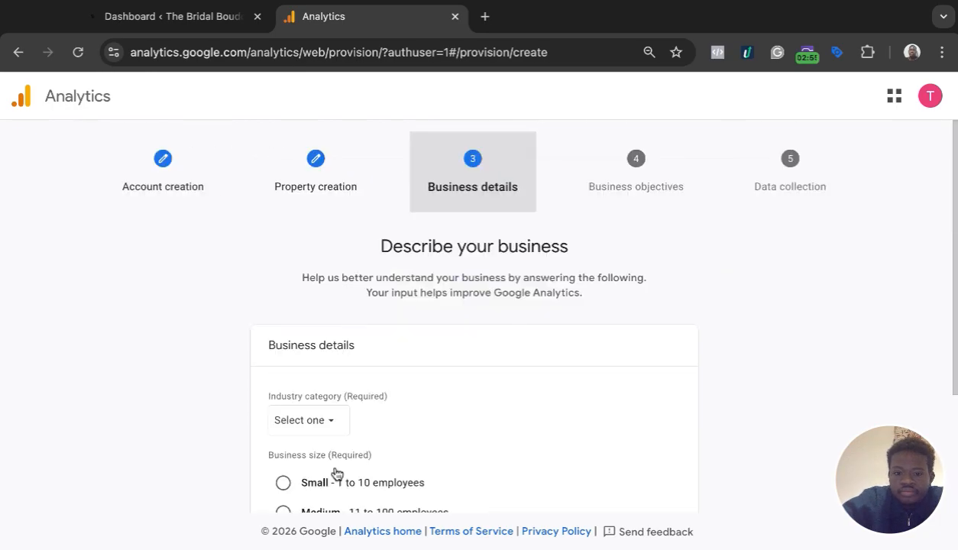
Set the industry category in the business details to Food & Drink
{"action": "scroll", "coordinate": [455, 349], "scroll_direction": "down", "scroll_amount": 1}
{"action": "scroll", "coordinate": [455, 349], "scroll_direction": "down", "scroll_amount": 3}
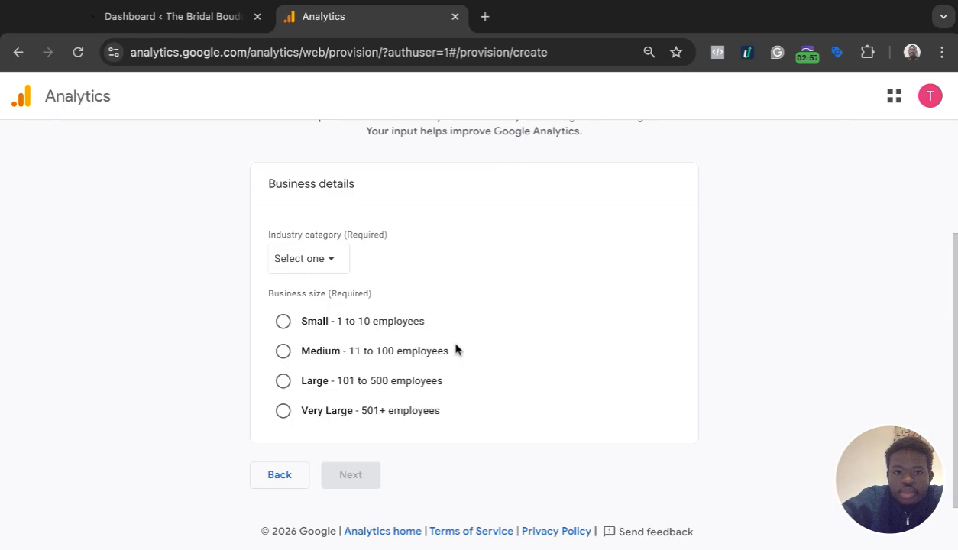
{"action": "left_click", "coordinate": [323, 264]}
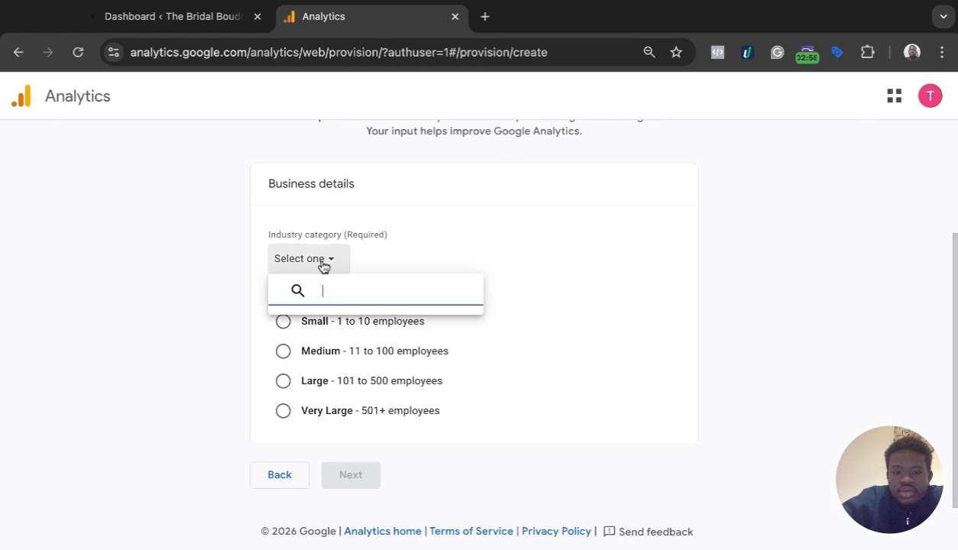
{"action": "scroll", "coordinate": [342, 381], "scroll_direction": "down", "scroll_amount": 1}
{"action": "scroll", "coordinate": [341, 381], "scroll_direction": "down", "scroll_amount": 1}
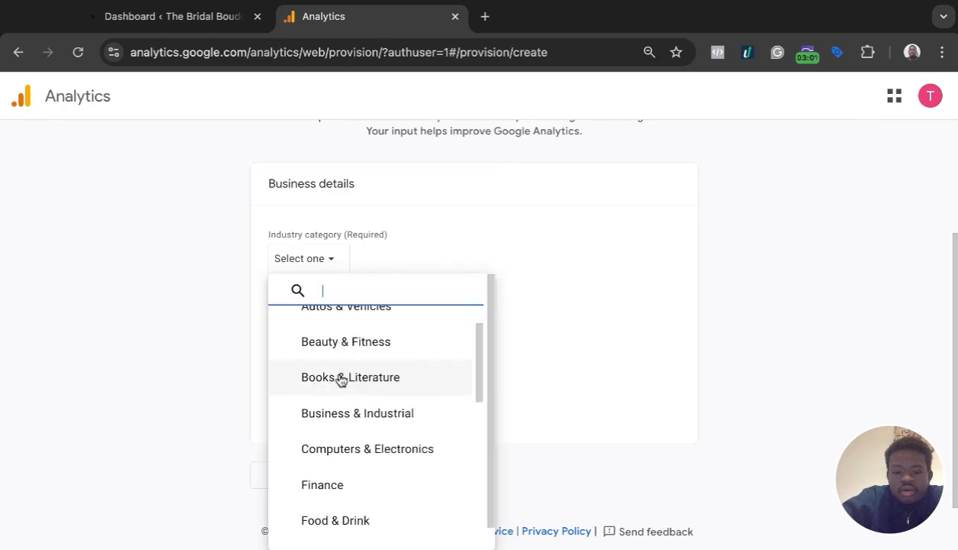
{"action": "scroll", "coordinate": [342, 380], "scroll_direction": "down", "scroll_amount": 4}
{"action": "scroll", "coordinate": [351, 340], "scroll_direction": "down", "scroll_amount": 1}
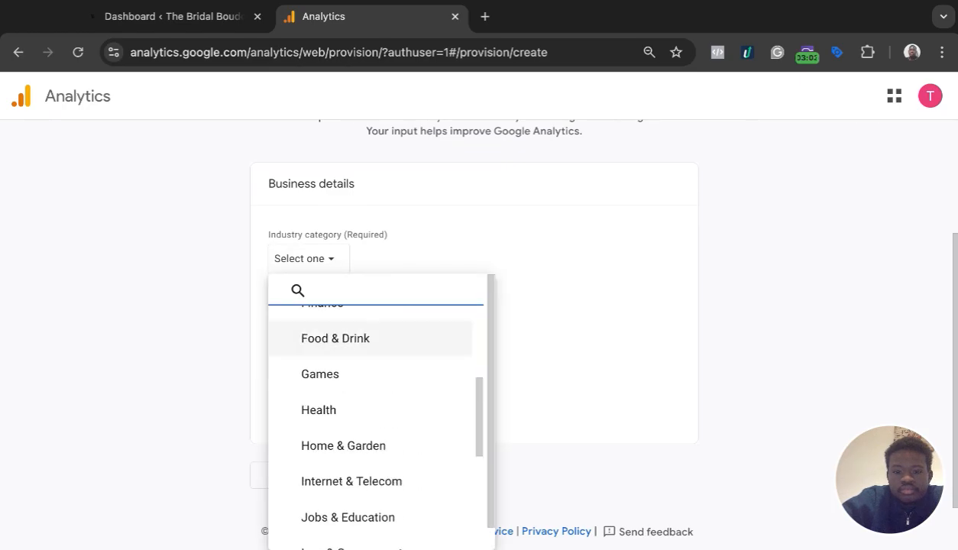
{"action": "scroll", "coordinate": [351, 340], "scroll_direction": "down", "scroll_amount": 5}
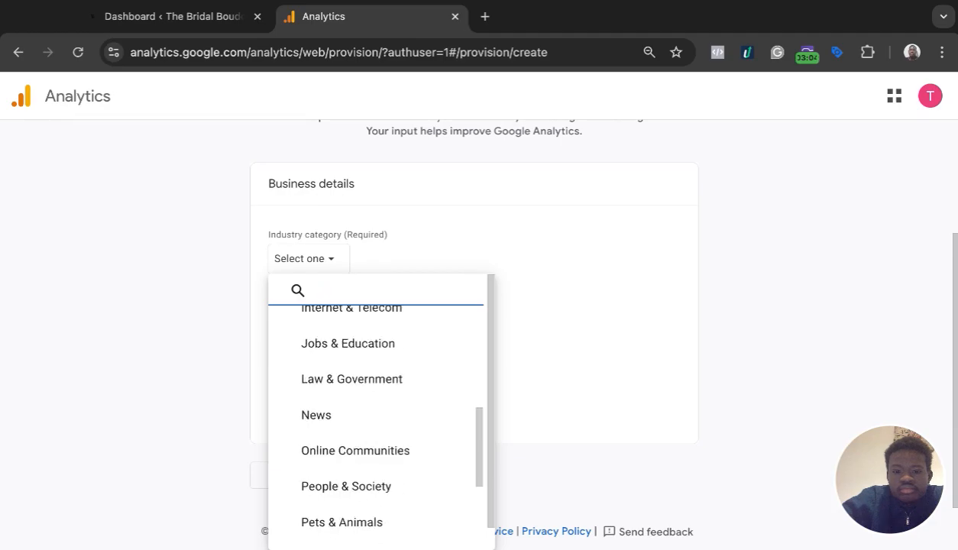
{"action": "scroll", "coordinate": [351, 340], "scroll_direction": "up", "scroll_amount": 5}
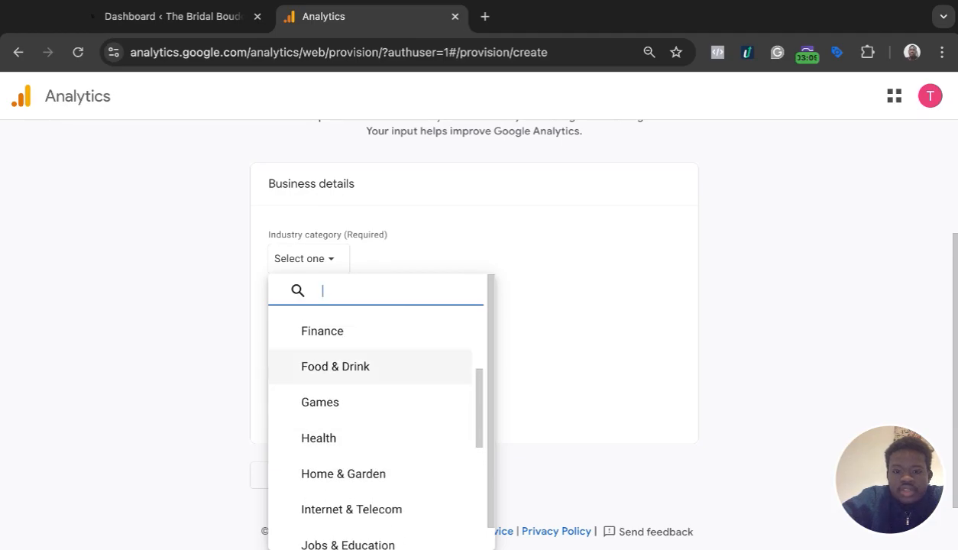
{"action": "left_click", "coordinate": [335, 356]}
Choose Medium (11 to 100 employees) as the business size, and continue to the business objectives
{"action": "scroll", "coordinate": [416, 290], "scroll_direction": "down", "scroll_amount": 1}
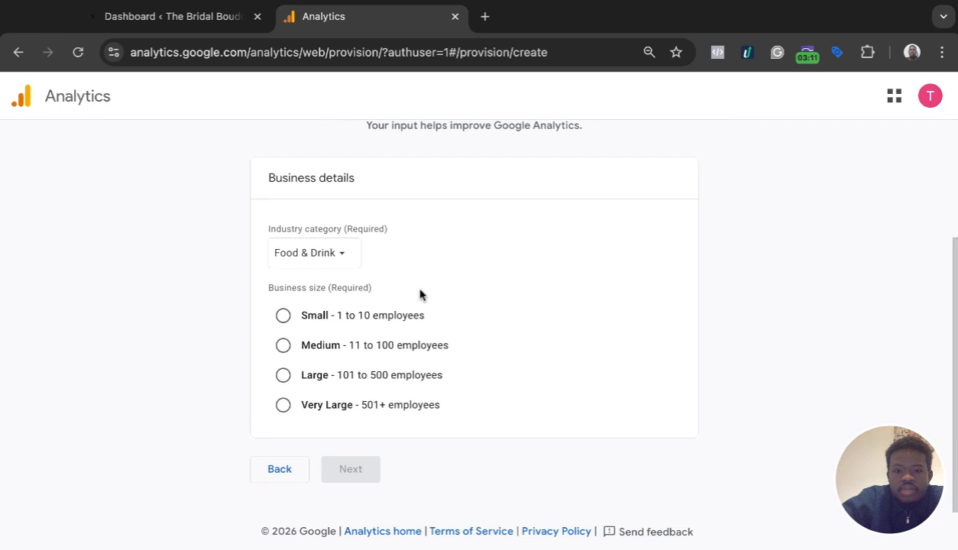
{"action": "left_click", "coordinate": [283, 345]}
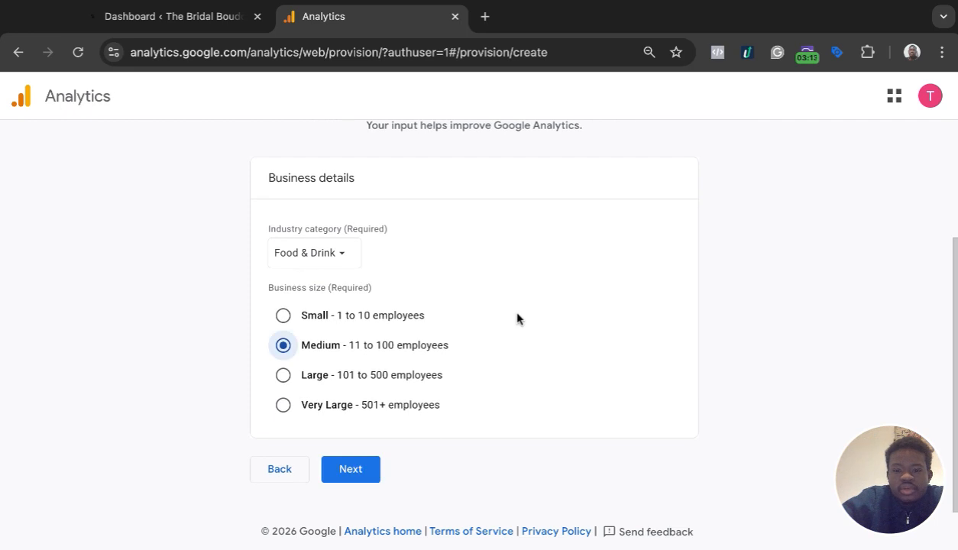
{"action": "left_click", "coordinate": [348, 475]}
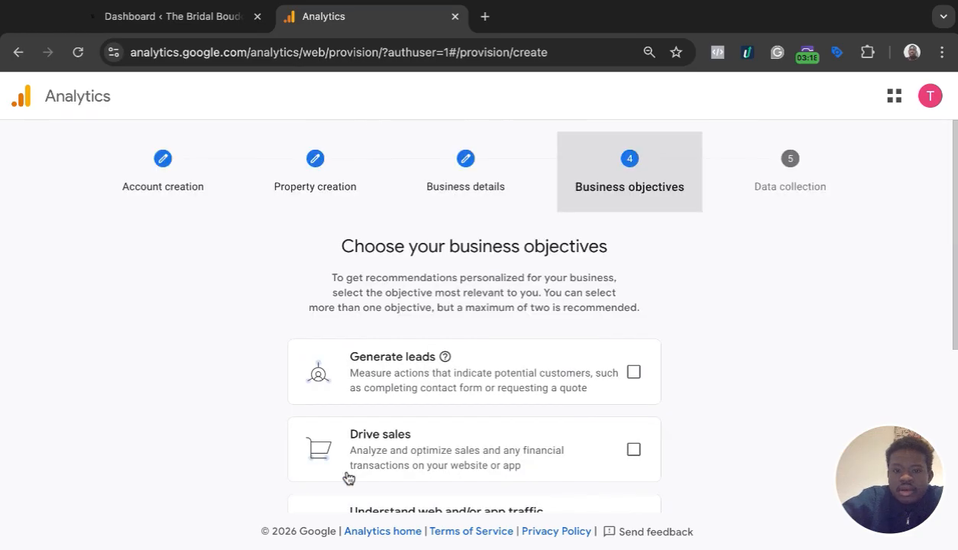
Review the business objectives, choose only "Generate leads", and request creation of the account and property
{"action": "scroll", "coordinate": [484, 364], "scroll_direction": "down", "scroll_amount": 1}
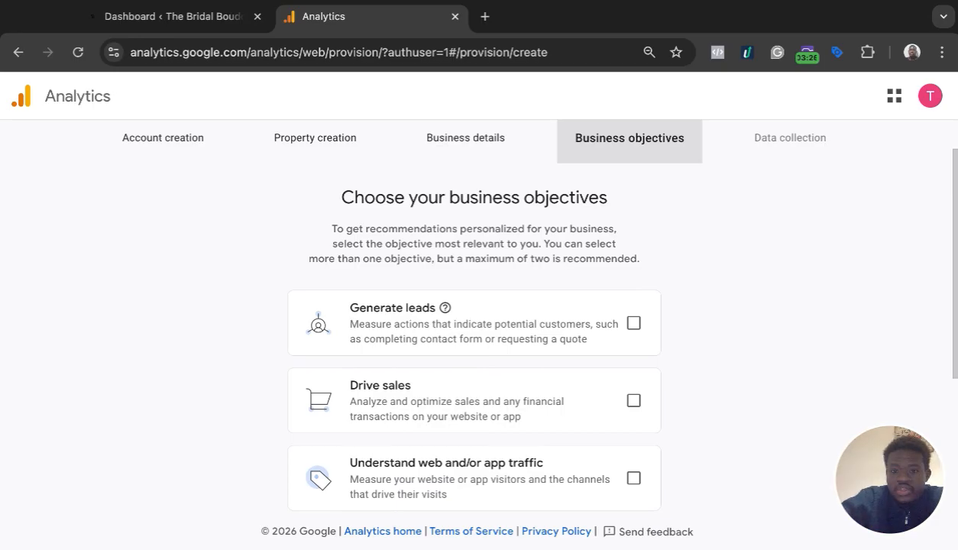
{"action": "scroll", "coordinate": [544, 318], "scroll_direction": "down", "scroll_amount": 1}
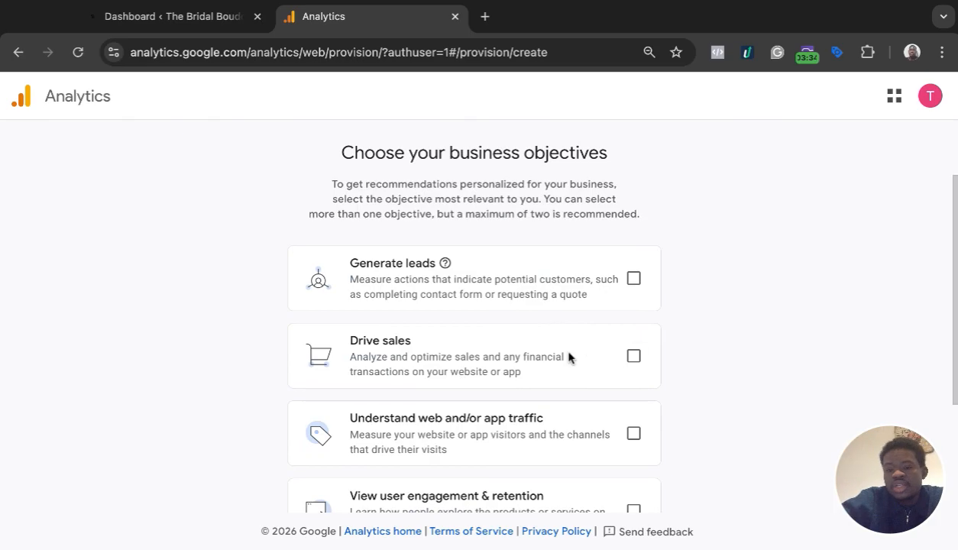
{"action": "scroll", "coordinate": [550, 388], "scroll_direction": "down", "scroll_amount": 1}
{"action": "scroll", "coordinate": [549, 388], "scroll_direction": "down", "scroll_amount": 1}
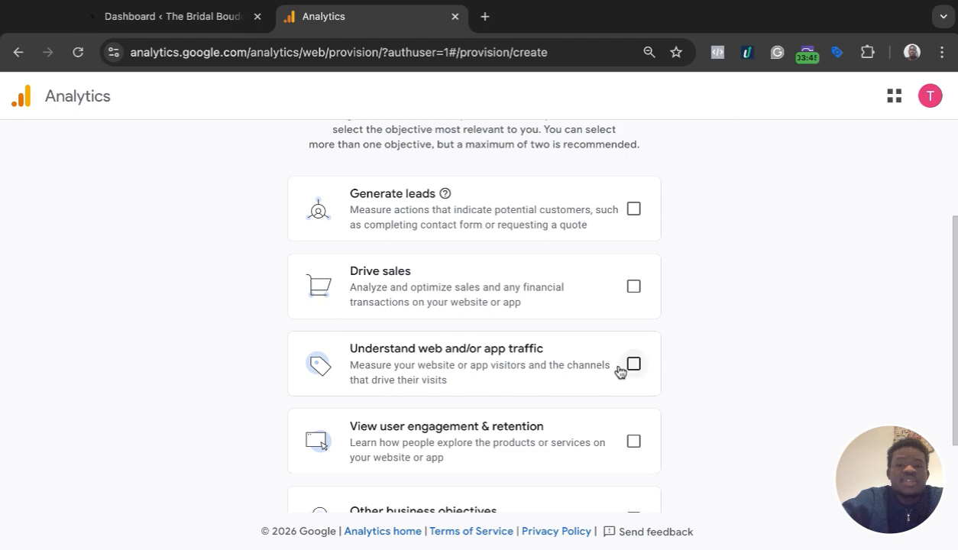
{"action": "scroll", "coordinate": [560, 364], "scroll_direction": "down", "scroll_amount": 3}
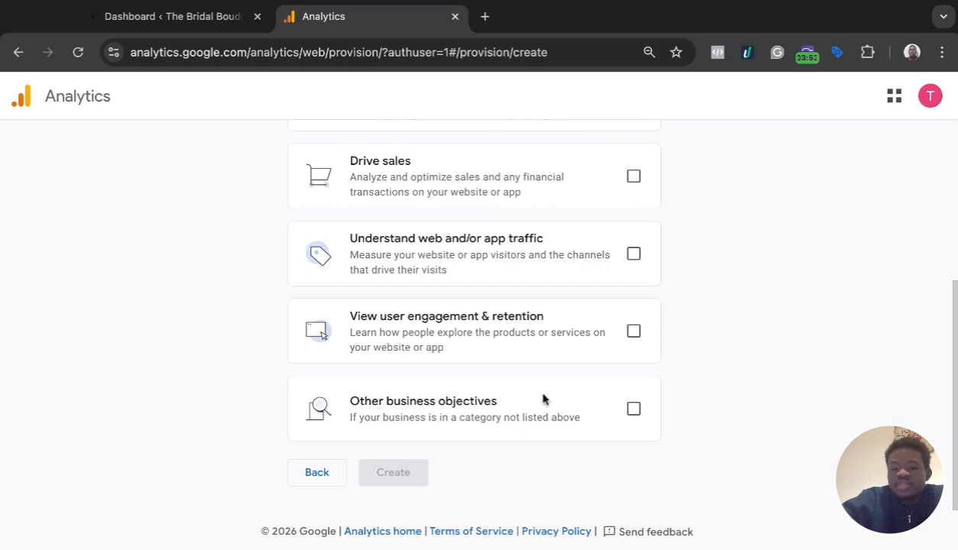
{"action": "scroll", "coordinate": [542, 398], "scroll_direction": "up", "scroll_amount": 3}
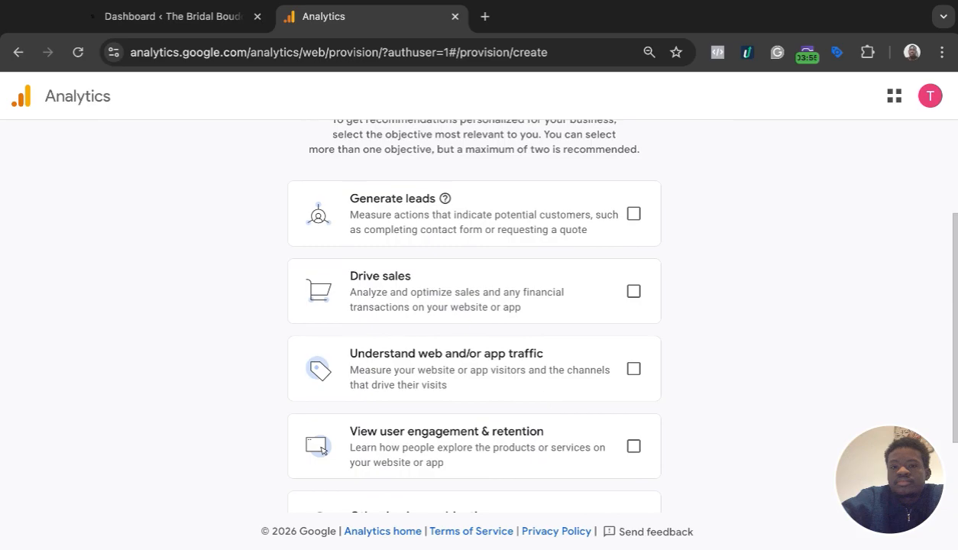
{"action": "scroll", "coordinate": [322, 459], "scroll_direction": "up", "scroll_amount": 1}
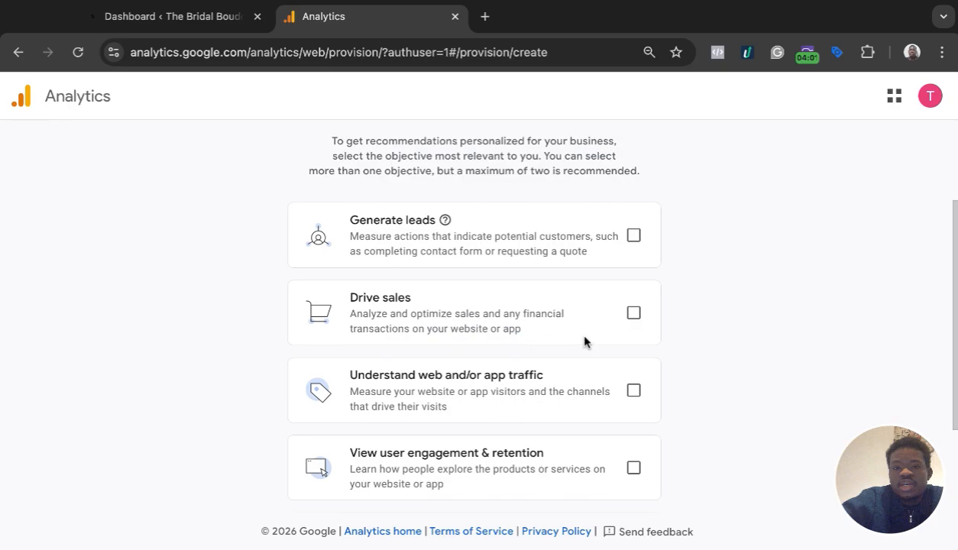
{"action": "left_click", "coordinate": [633, 237]}
{"action": "scroll", "coordinate": [724, 228], "scroll_direction": "up", "scroll_amount": 2}
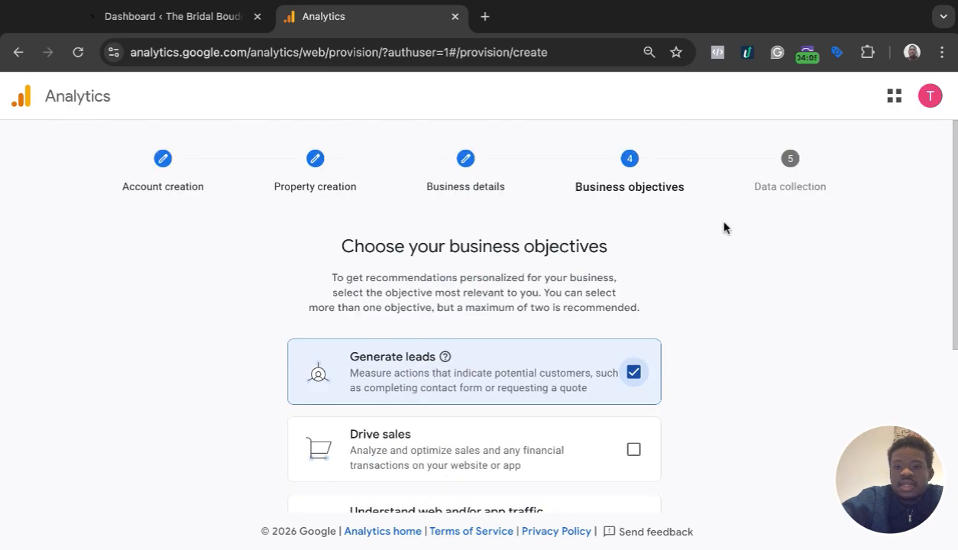
{"action": "scroll", "coordinate": [724, 228], "scroll_direction": "down", "scroll_amount": 4}
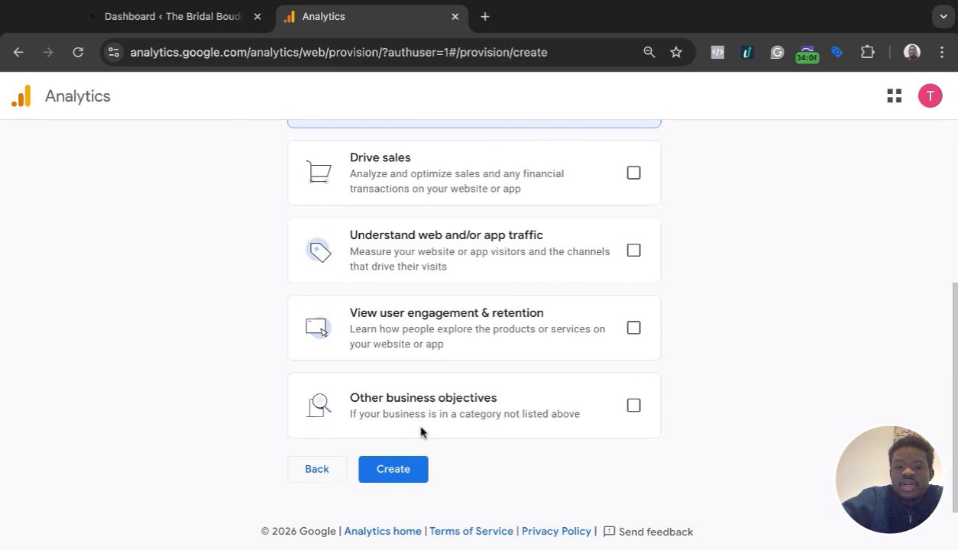
{"action": "left_click", "coordinate": [397, 470]}
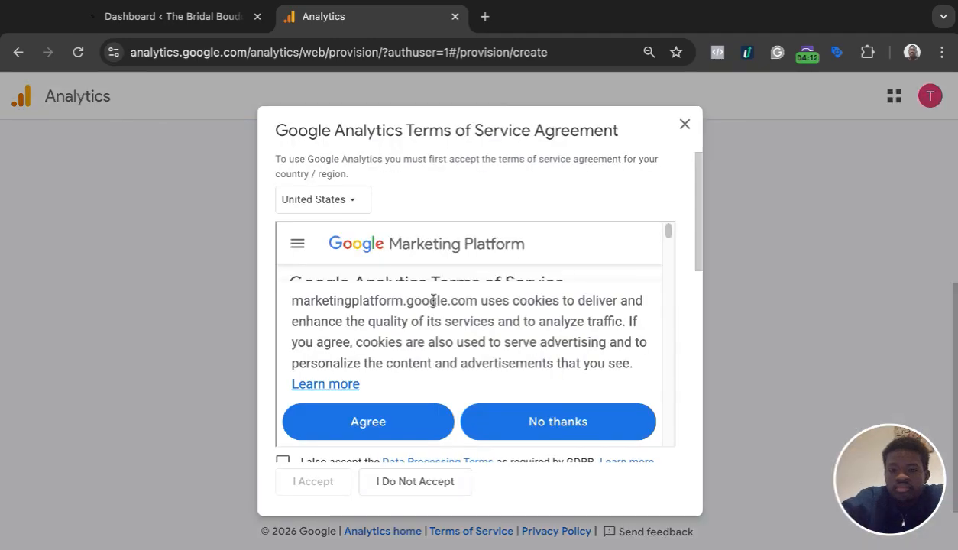
Agree to the cookie notice in the Terms of Service Agreement and accept the Data Processing Terms required by GDPR
{"action": "left_click", "coordinate": [380, 423]}
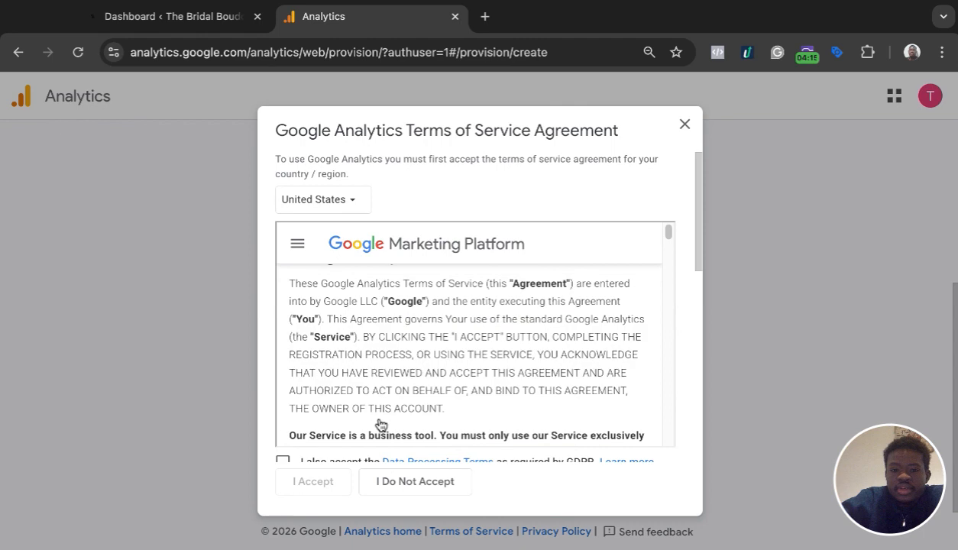
{"action": "scroll", "coordinate": [395, 371], "scroll_direction": "down", "scroll_amount": 5}
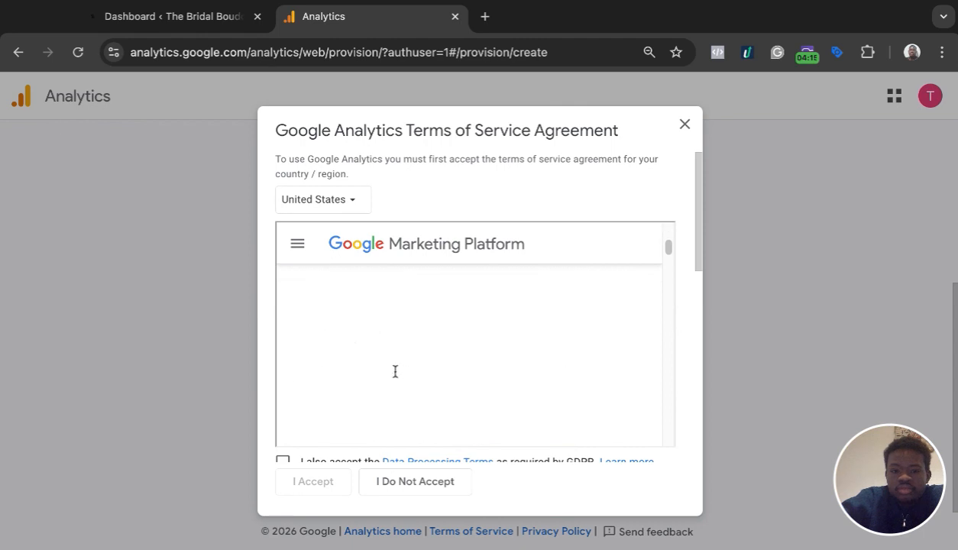
{"action": "left_click", "coordinate": [282, 461]}
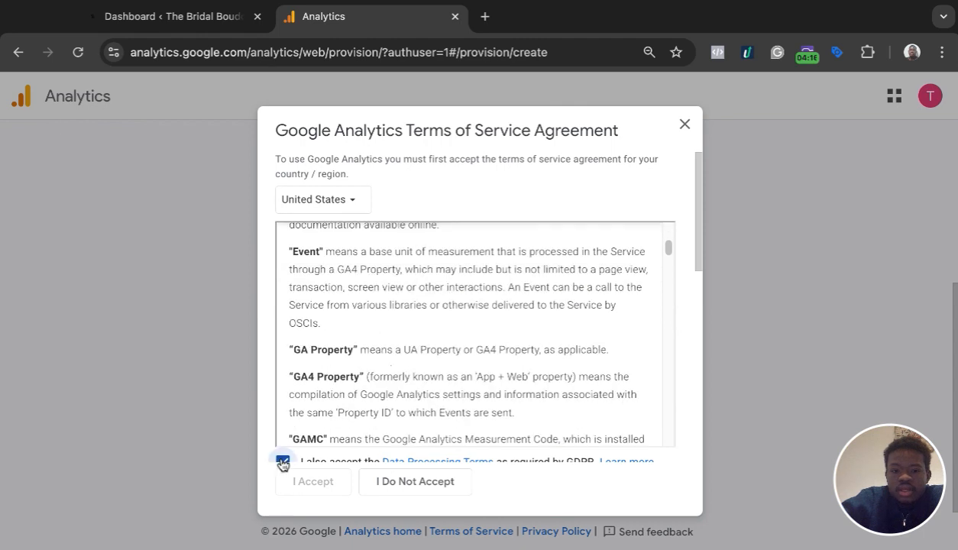
Accept the Measurement Controller-Controller Data Protection Terms for shared data, and accept the Google Analytics Terms of Service Agreement
{"action": "scroll", "coordinate": [424, 348], "scroll_direction": "down", "scroll_amount": 3}
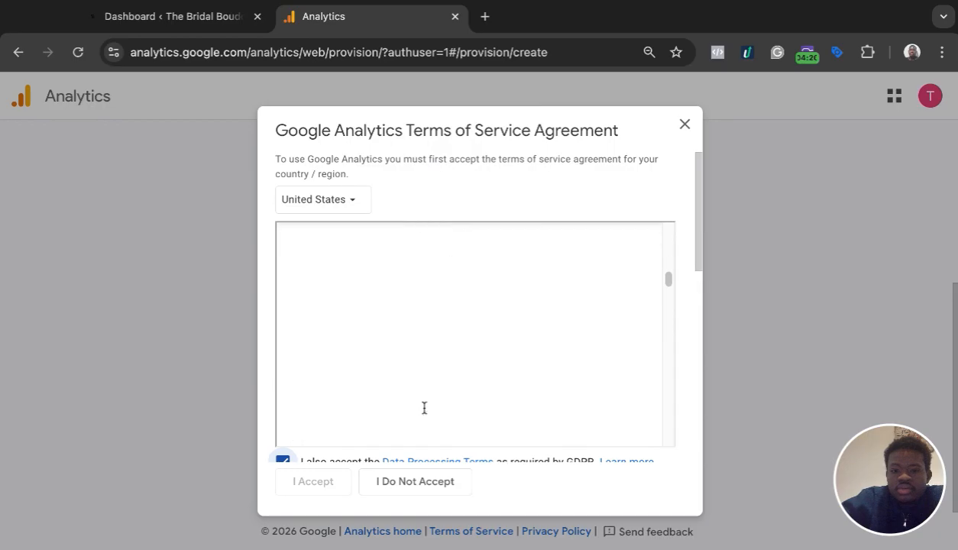
{"action": "scroll", "coordinate": [424, 408], "scroll_direction": "down", "scroll_amount": 5}
{"action": "scroll", "coordinate": [469, 334], "scroll_direction": "down", "scroll_amount": 3}
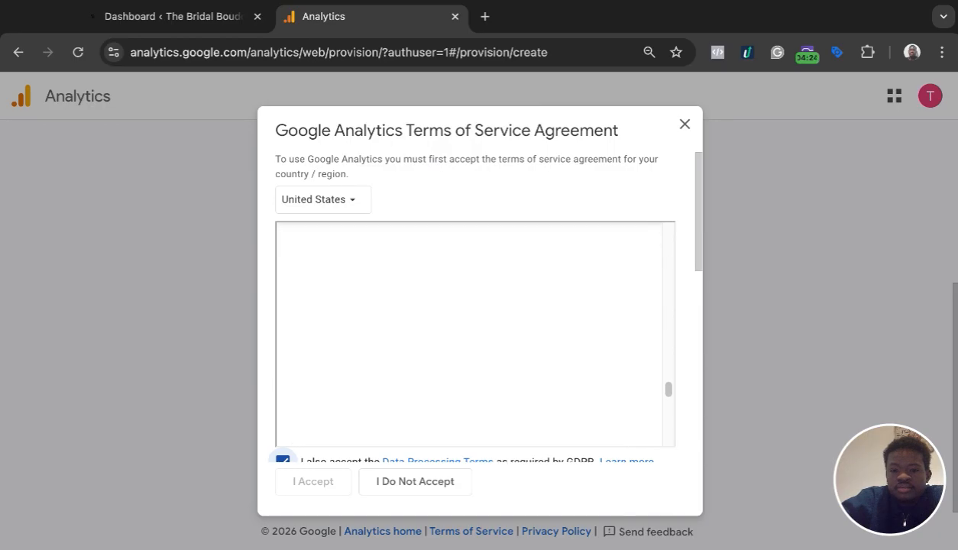
{"action": "scroll", "coordinate": [469, 334], "scroll_direction": "down", "scroll_amount": 3}
{"action": "scroll", "coordinate": [469, 334], "scroll_direction": "down", "scroll_amount": 2}
{"action": "scroll", "coordinate": [469, 334], "scroll_direction": "up", "scroll_amount": 5}
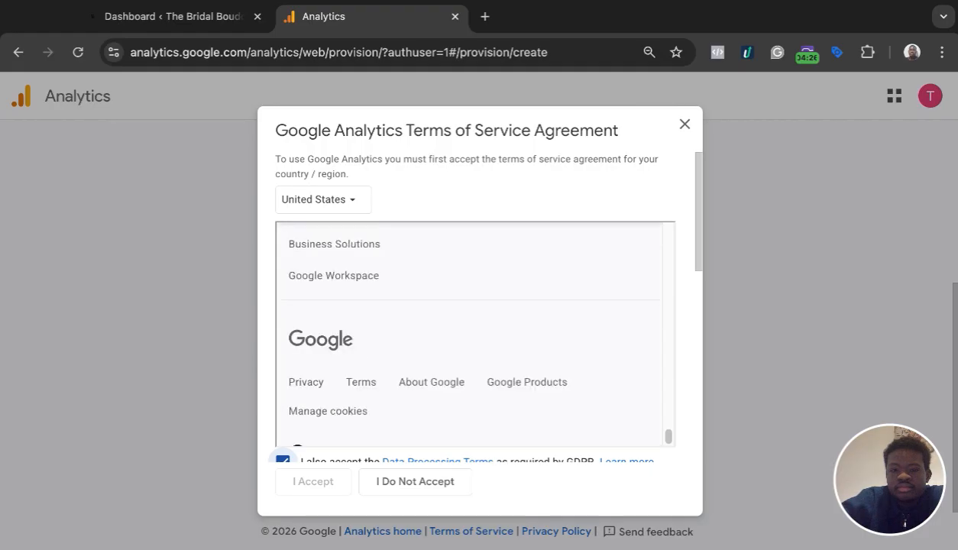
{"action": "scroll", "coordinate": [469, 334], "scroll_direction": "down", "scroll_amount": 6}
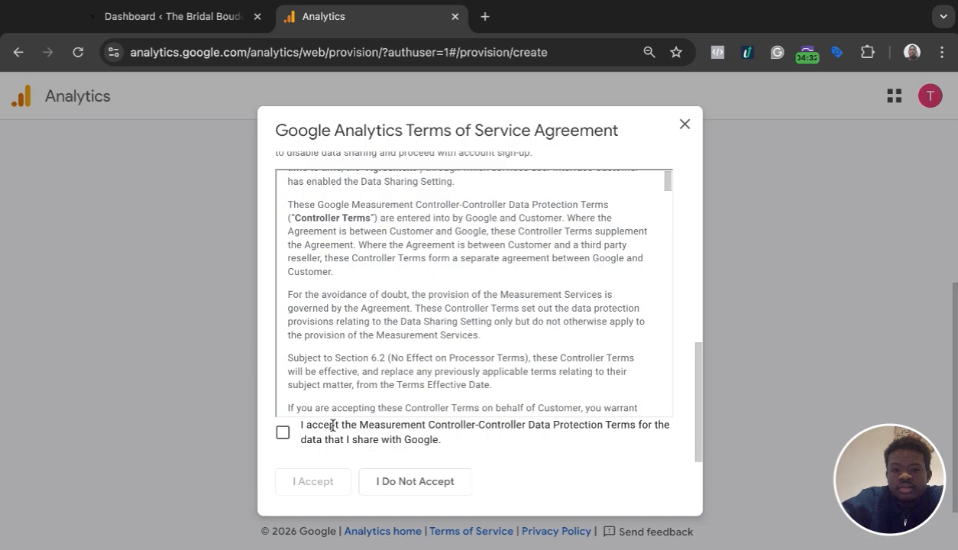
{"action": "left_click", "coordinate": [282, 432]}
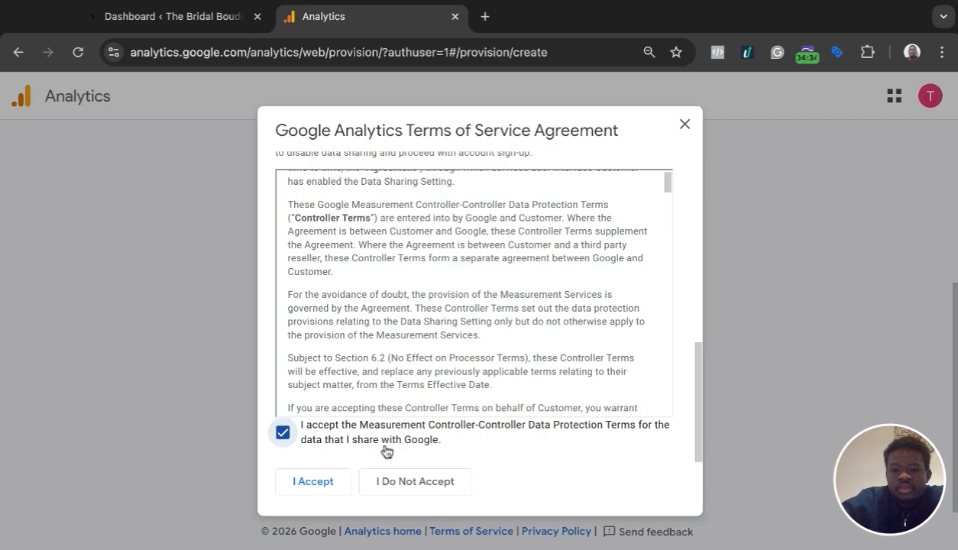
{"action": "left_click", "coordinate": [313, 481]}
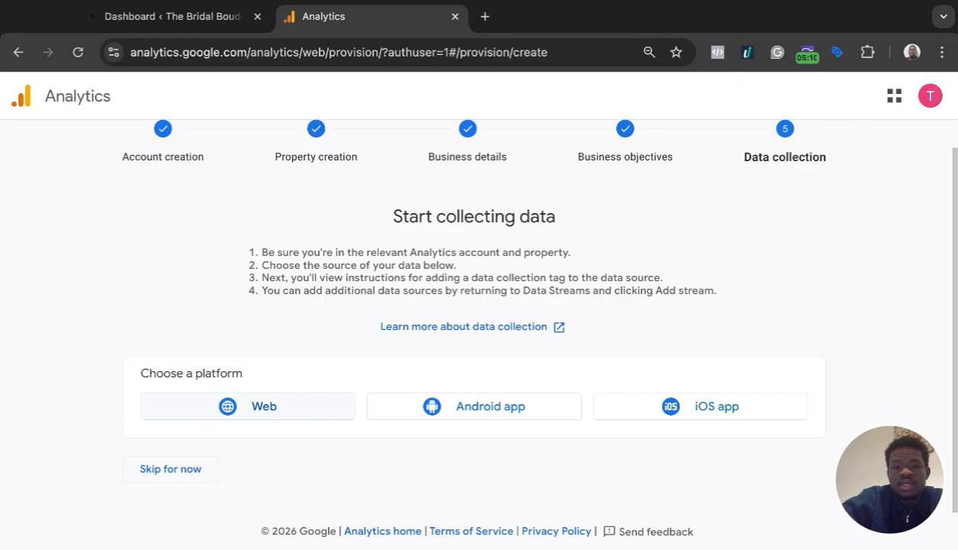
{"action": "left_click", "coordinate": [247, 407]}
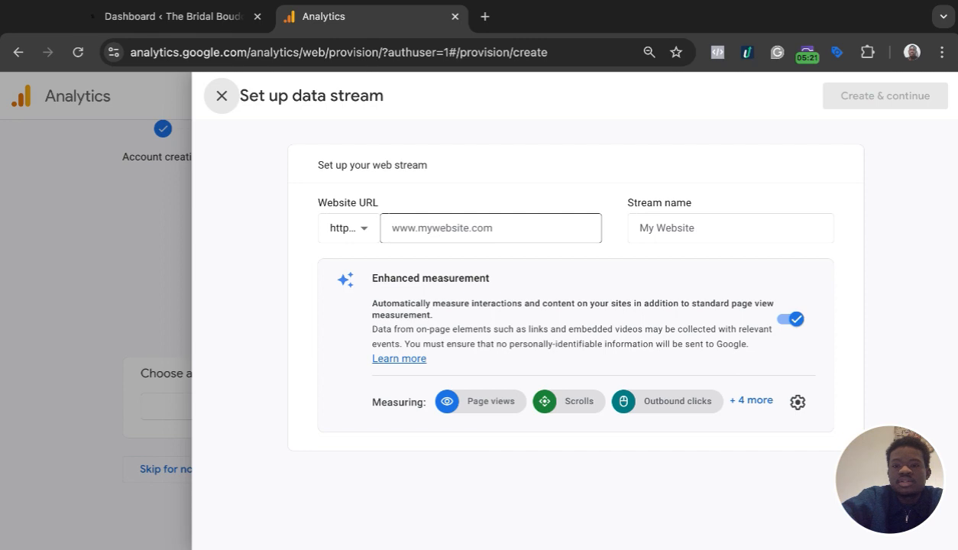
{"action": "left_click", "coordinate": [481, 228]}
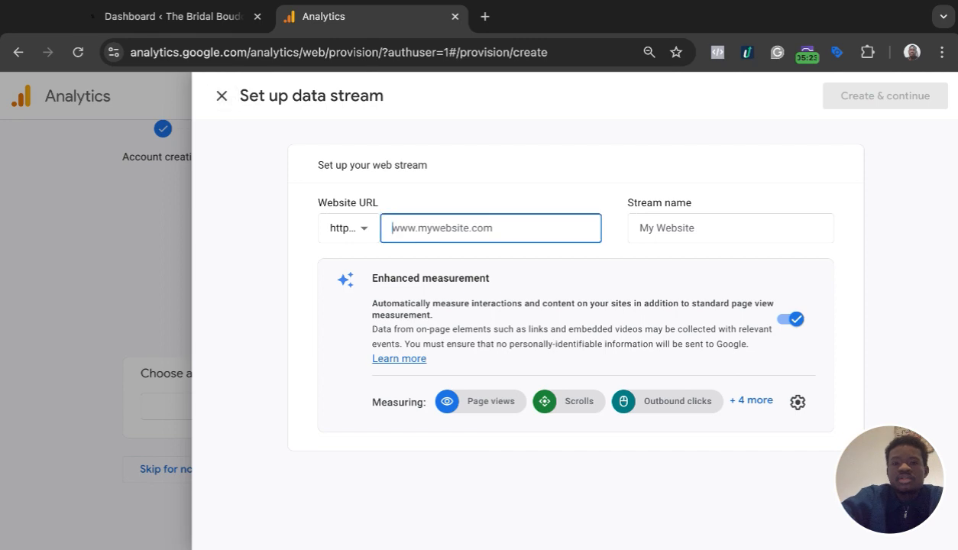
{"action": "type", "text": "www"}
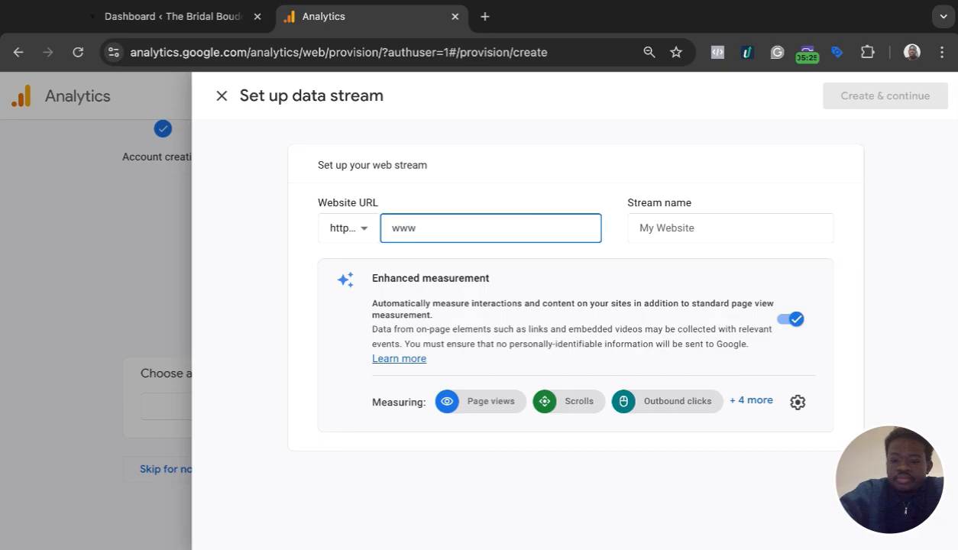
{"action": "type", "text": ".thebr"}
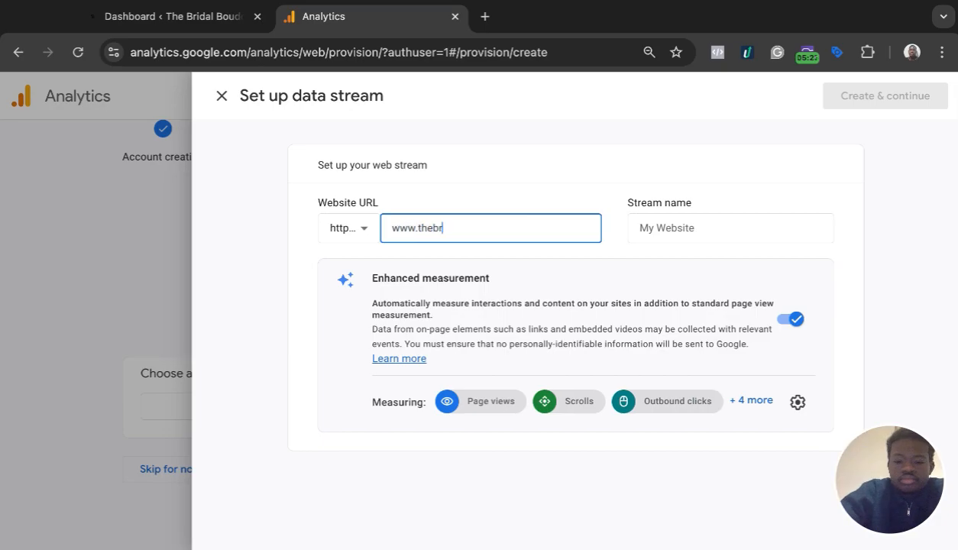
{"action": "type", "text": "idalbouir"}
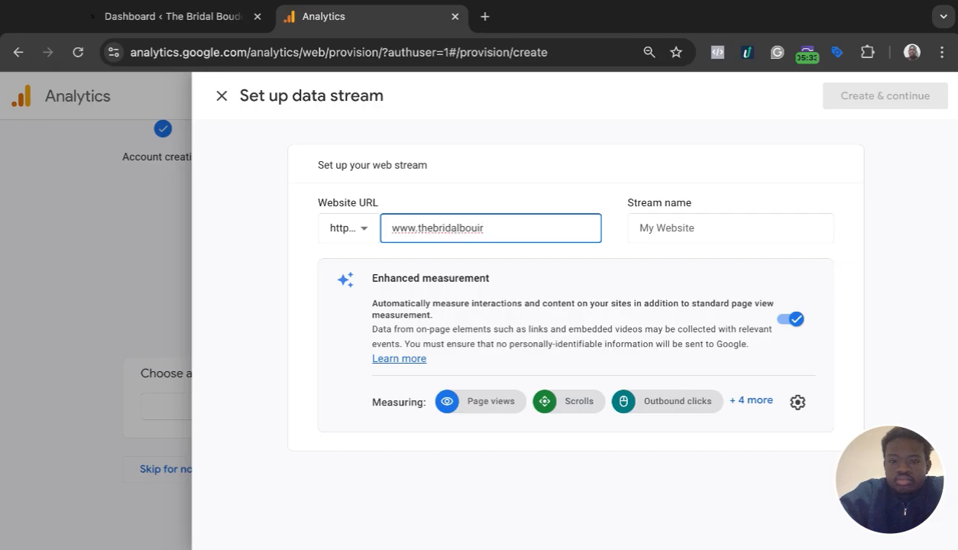
{"action": "type", "text": ".com"}
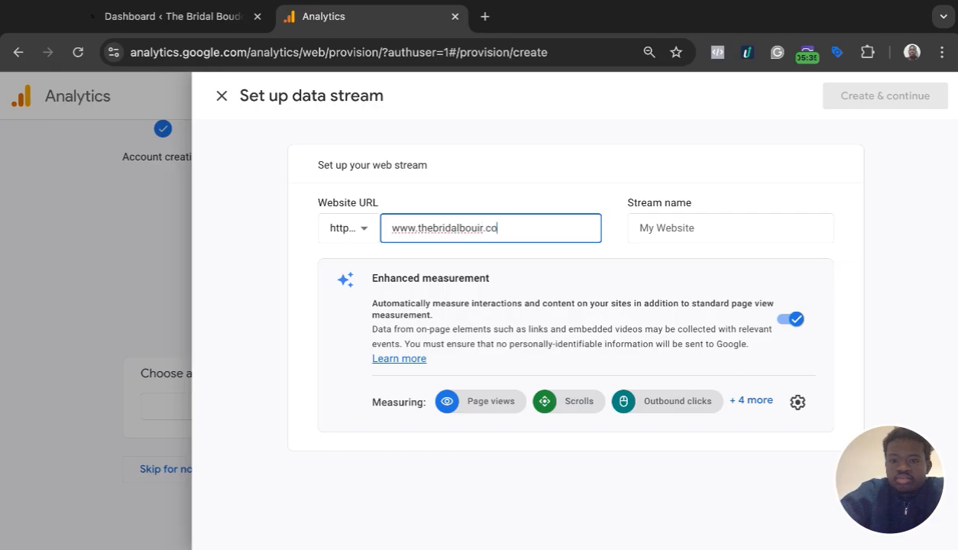
{"action": "left_click", "coordinate": [187, 24]}
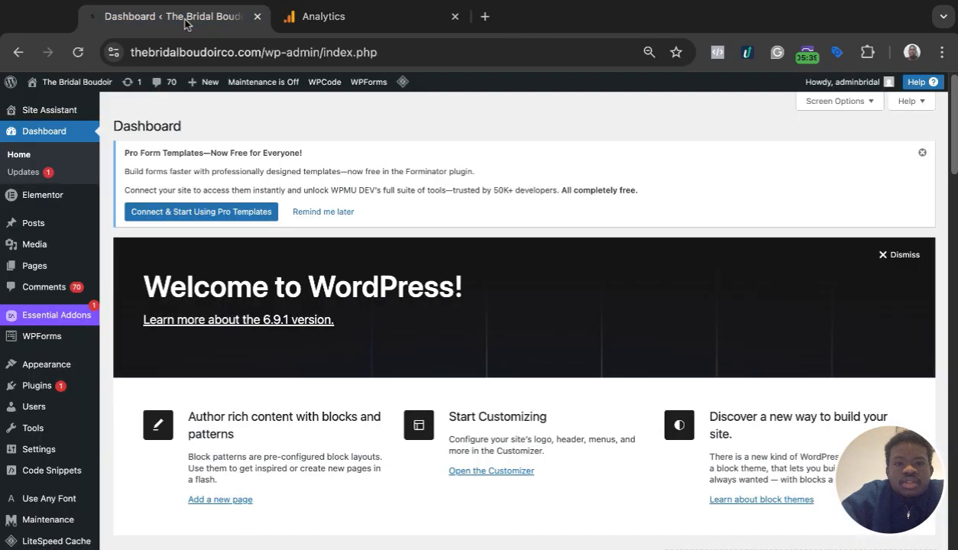
{"action": "left_click", "coordinate": [261, 52]}
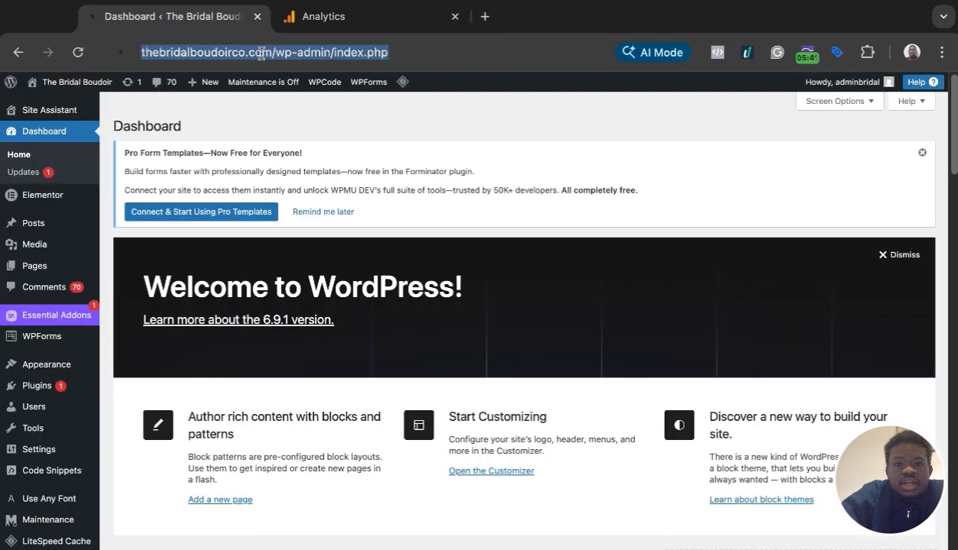
{"action": "left_click", "coordinate": [271, 52]}
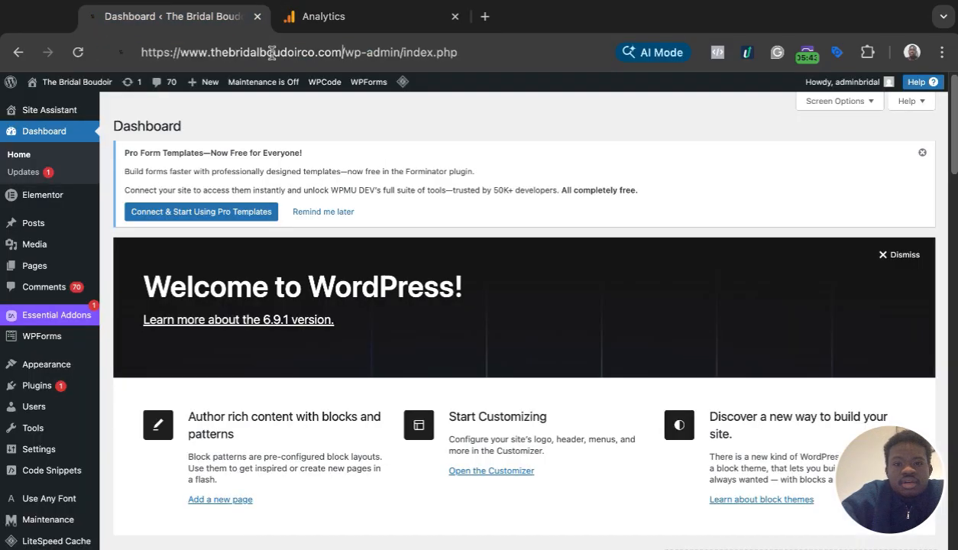
{"action": "left_click_drag", "start_coordinate": [343, 52], "coordinate": [183, 55]}
{"action": "key", "text": "ctrl+c"}
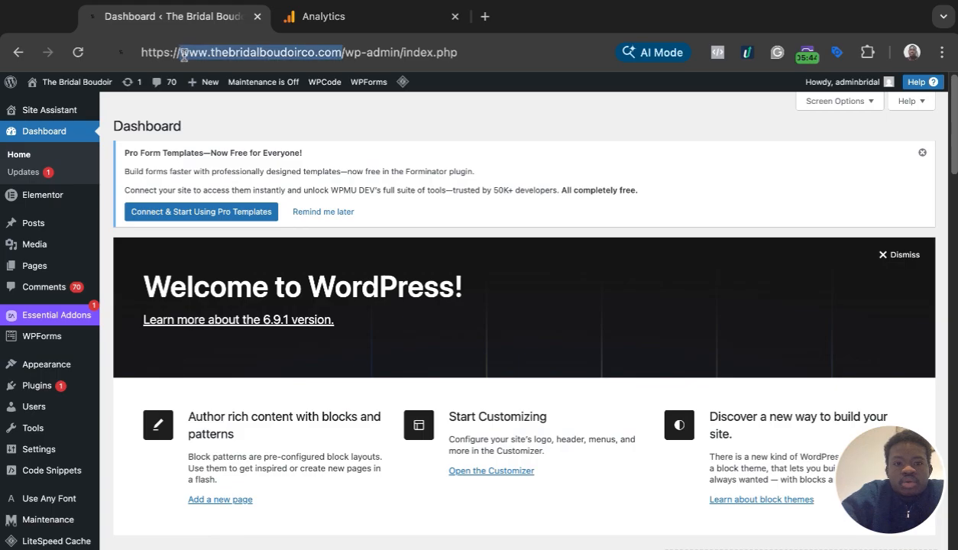
{"action": "left_click", "coordinate": [344, 26]}
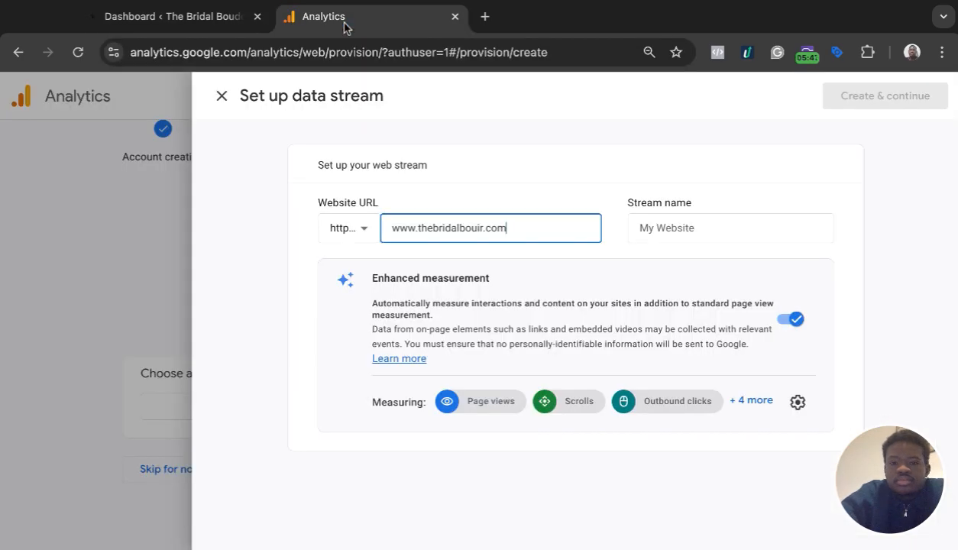
{"action": "triple_click", "coordinate": [520, 229]}
{"action": "key", "text": "ctrl+v"}
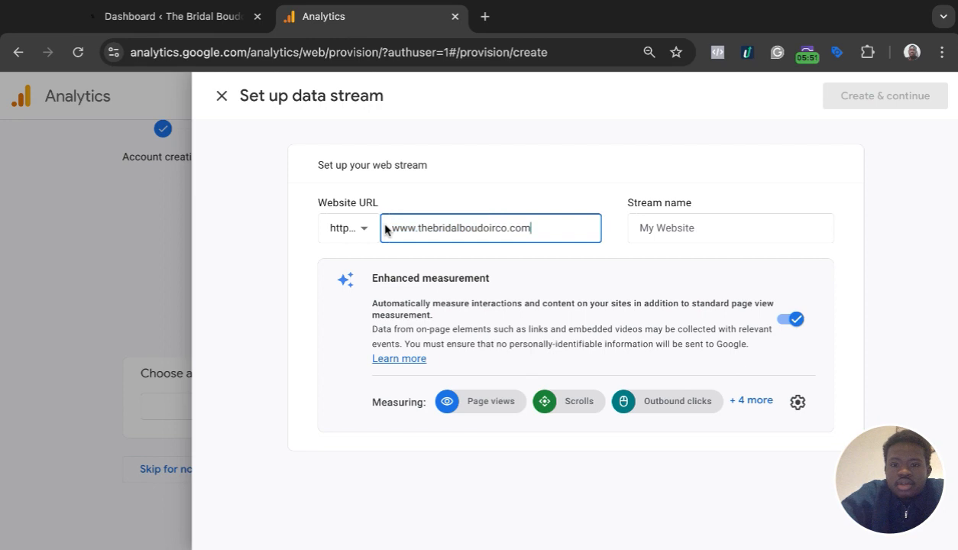
{"action": "left_click", "coordinate": [364, 233]}
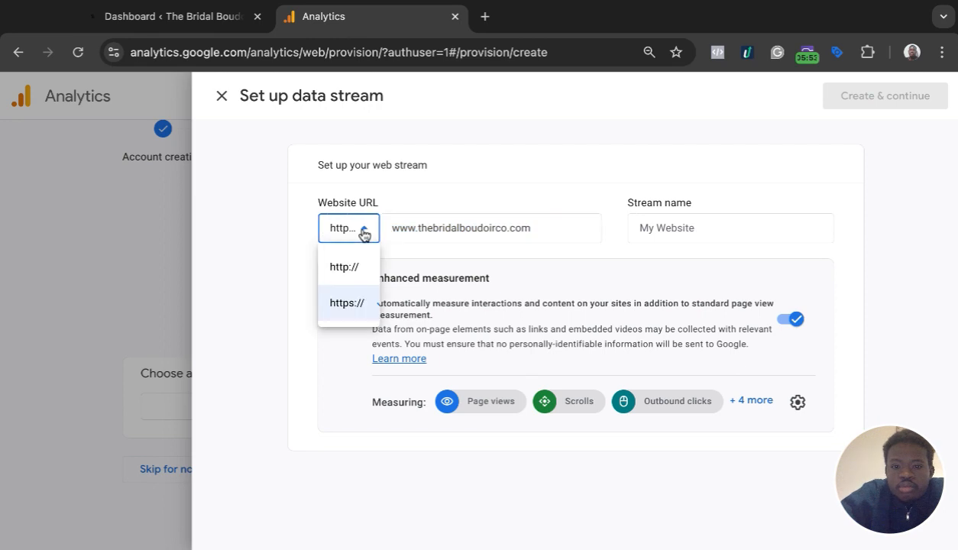
{"action": "left_click", "coordinate": [348, 305]}
{"action": "left_click", "coordinate": [655, 228]}
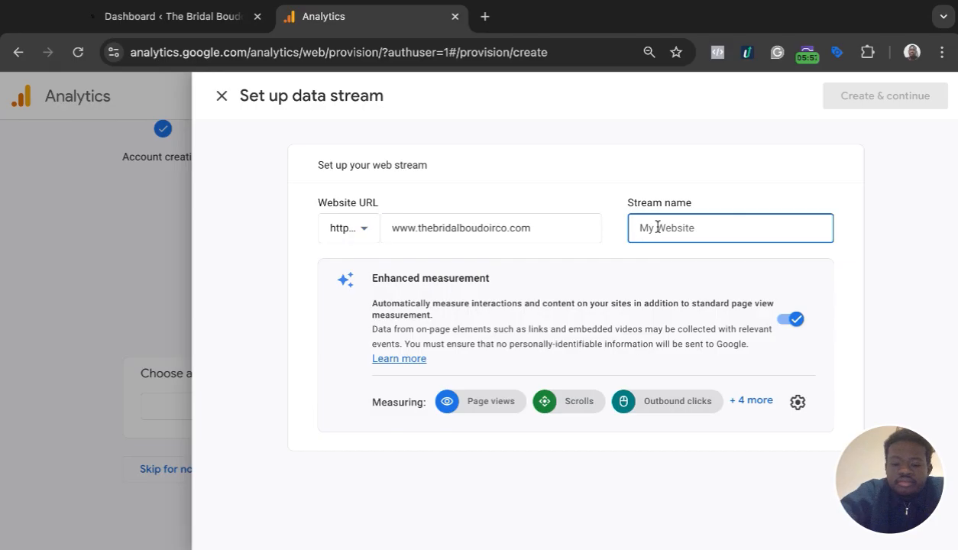
{"action": "type", "text": "Bridal"}
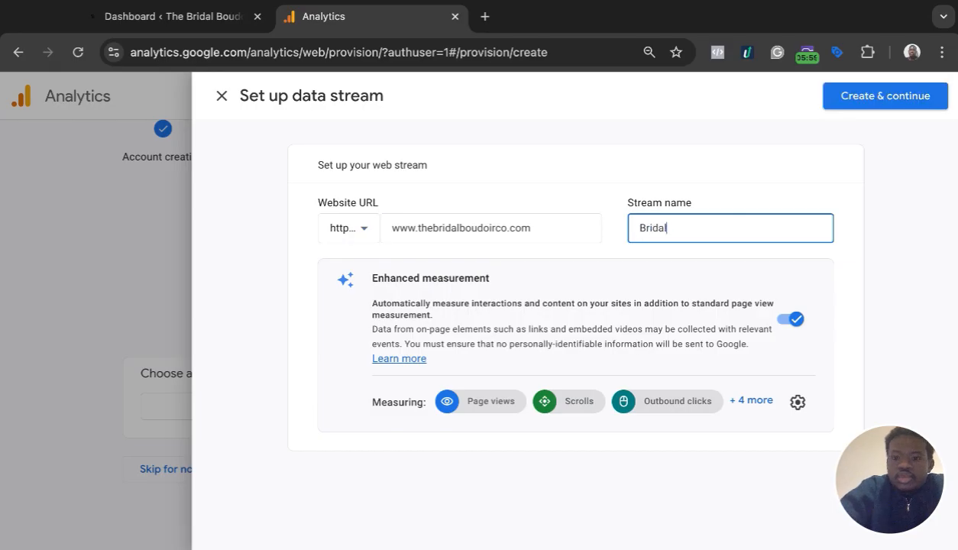
{"action": "type", "text": " B"}
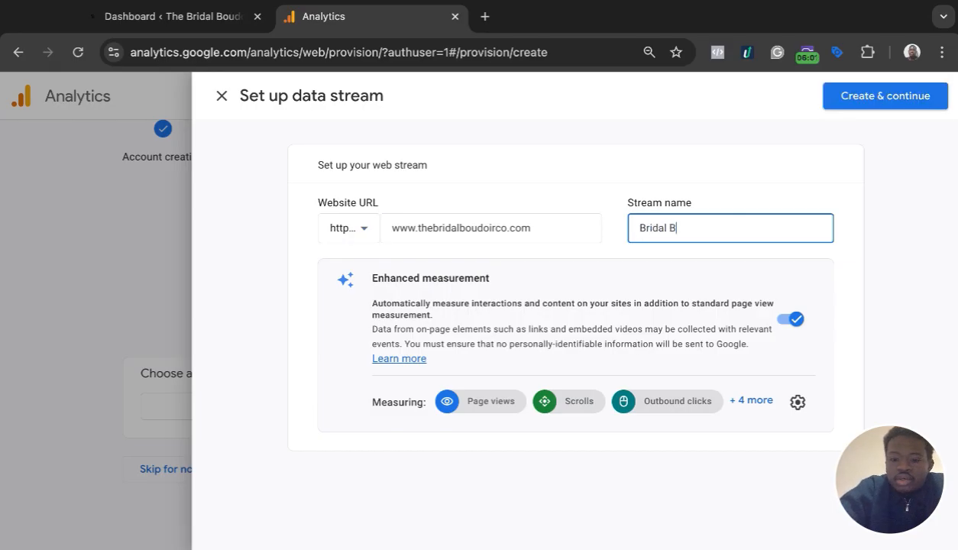
{"action": "type", "text": "oudoir Web"}
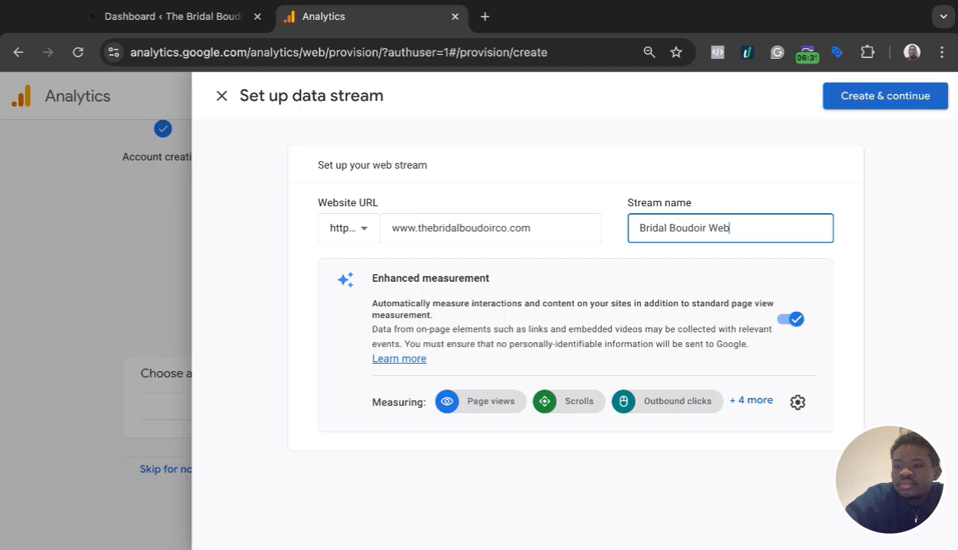
{"action": "left_click", "coordinate": [885, 96]}
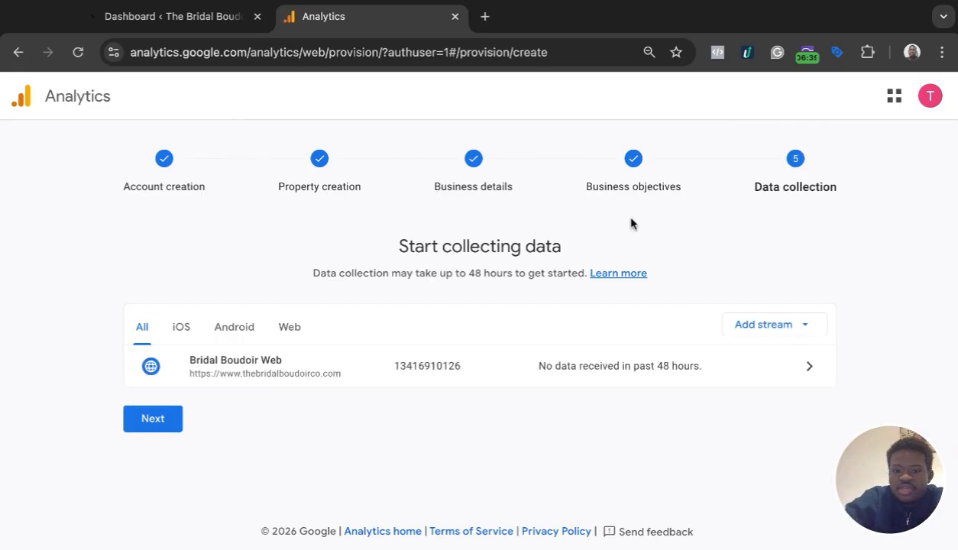
Open the Bridal Boudoir Web stream's Google tag setup, choose manual installation, and copy the Google tag code
{"action": "left_click", "coordinate": [808, 368]}
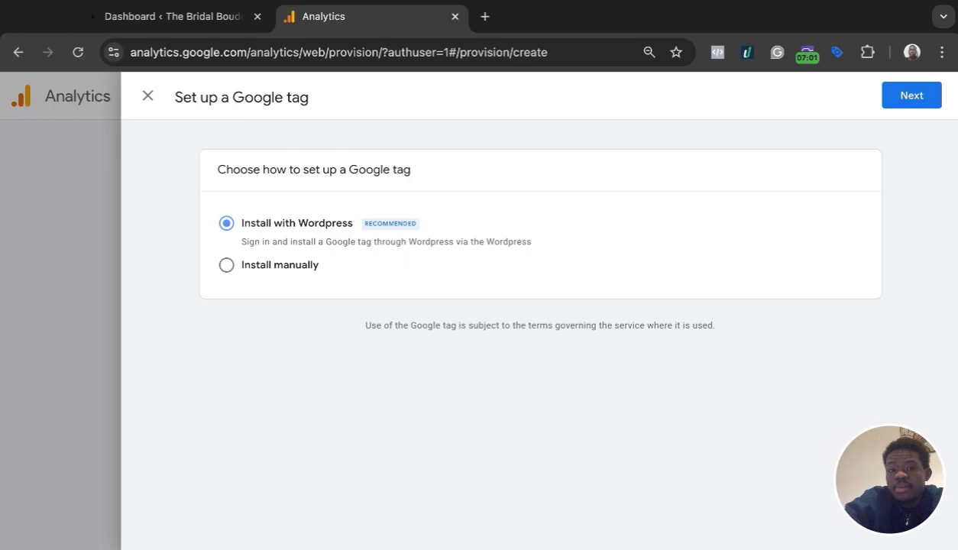
{"action": "left_click", "coordinate": [226, 265]}
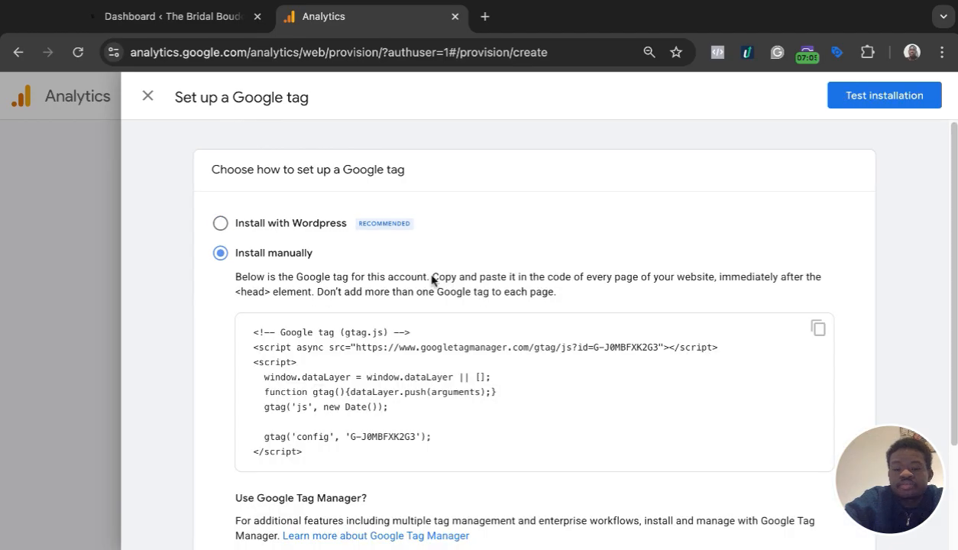
{"action": "scroll", "coordinate": [431, 281], "scroll_direction": "down", "scroll_amount": 2}
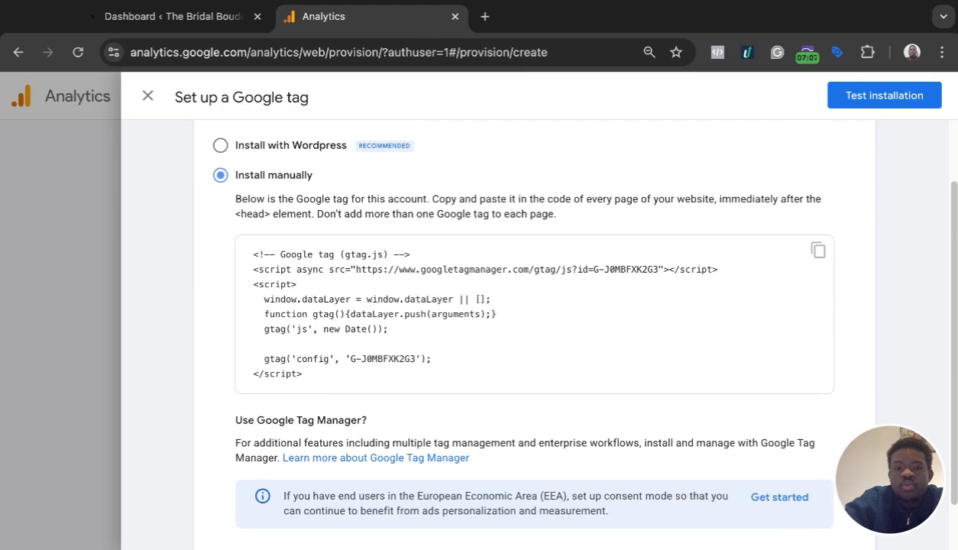
{"action": "scroll", "coordinate": [497, 321], "scroll_direction": "down", "scroll_amount": 1}
{"action": "scroll", "coordinate": [497, 321], "scroll_direction": "down", "scroll_amount": 1}
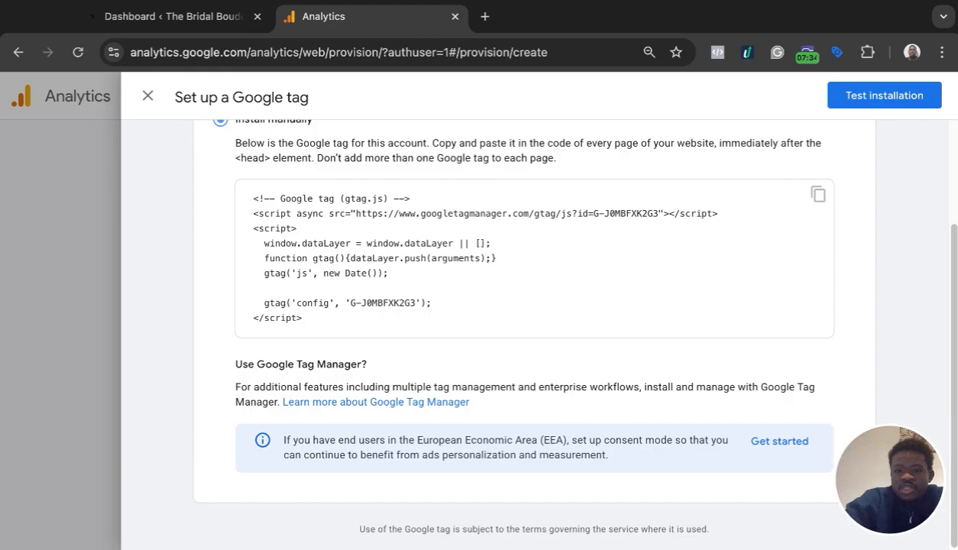
{"action": "scroll", "coordinate": [534, 328], "scroll_direction": "up", "scroll_amount": 2}
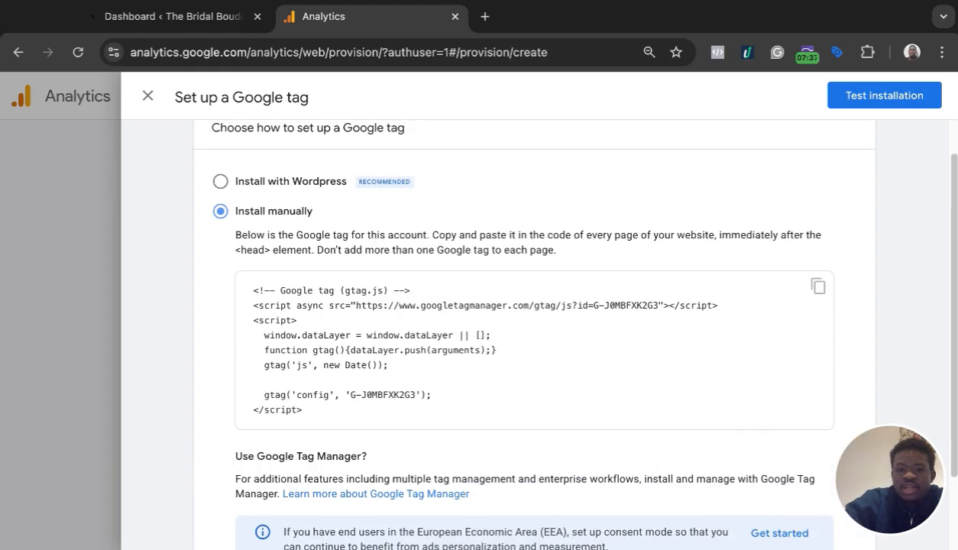
{"action": "scroll", "coordinate": [534, 329], "scroll_direction": "down", "scroll_amount": 1}
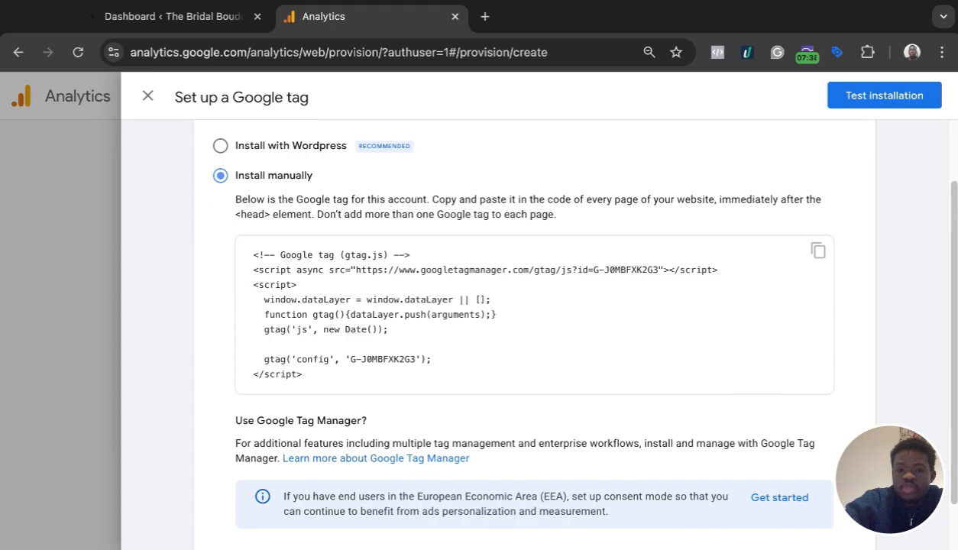
{"action": "scroll", "coordinate": [534, 328], "scroll_direction": "up", "scroll_amount": 1}
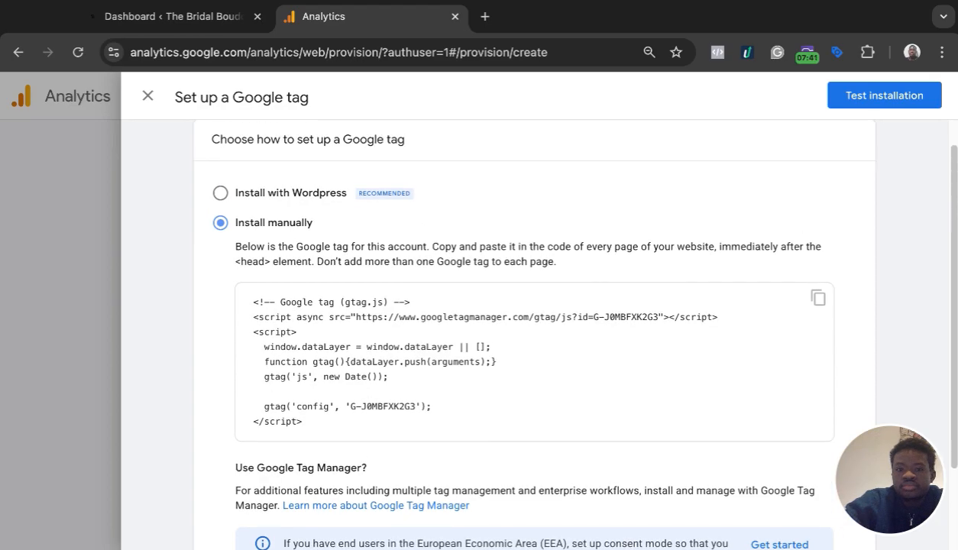
{"action": "left_click", "coordinate": [817, 300]}
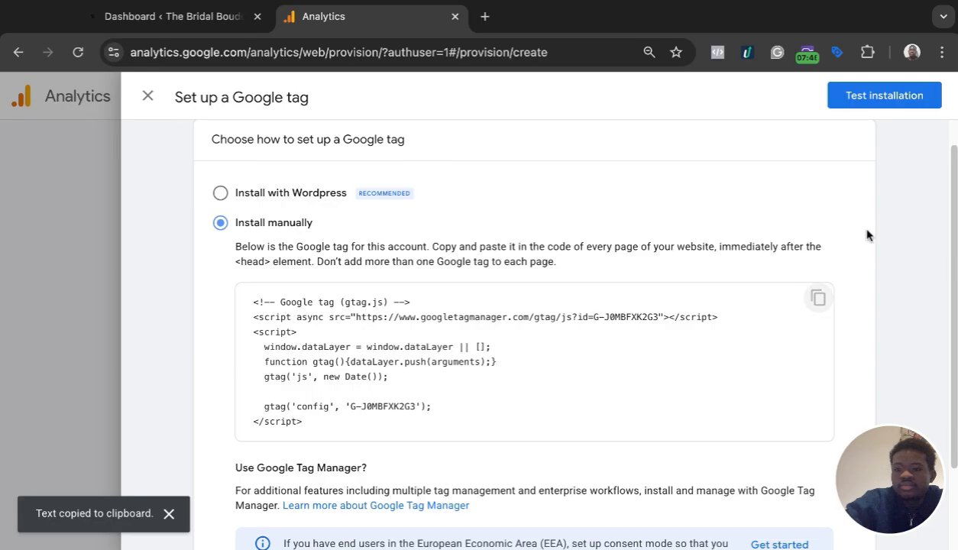
{"action": "scroll", "coordinate": [867, 235], "scroll_direction": "down", "scroll_amount": 2}
{"action": "scroll", "coordinate": [867, 236], "scroll_direction": "up", "scroll_amount": 3}
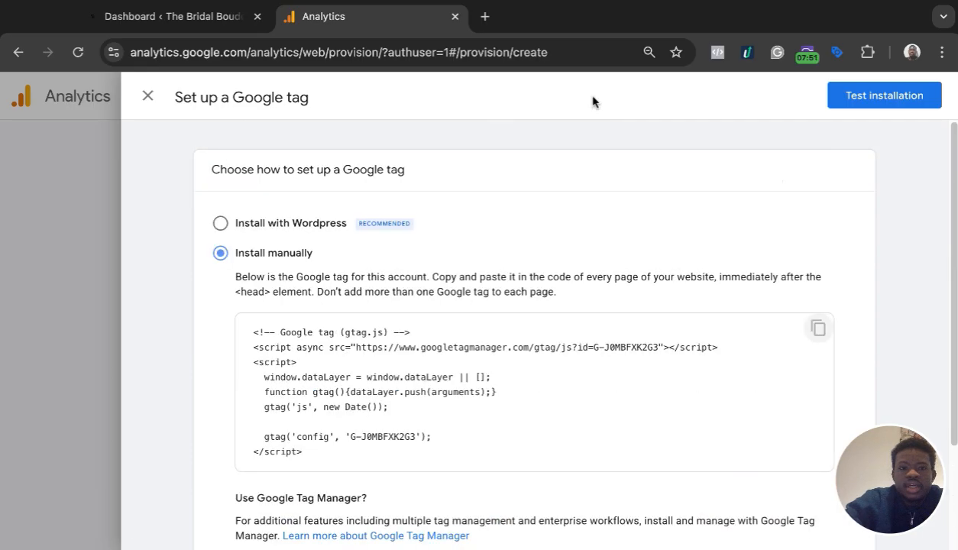
Switch to the WordPress admin and search the plugins available to add for "wp code" to locate WPCode
{"action": "left_click", "coordinate": [222, 23]}
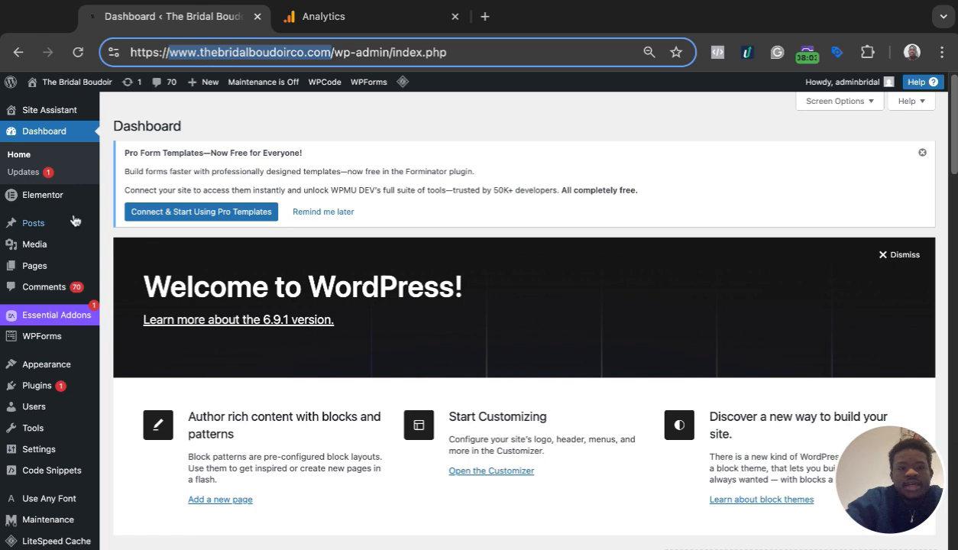
{"action": "mouse_move", "coordinate": [75, 220]}
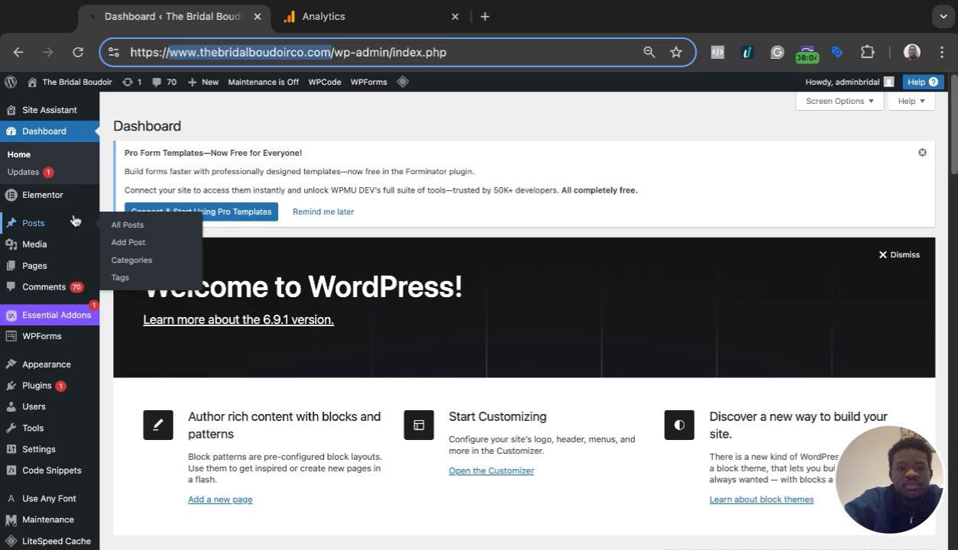
{"action": "scroll", "coordinate": [74, 221], "scroll_direction": "down", "scroll_amount": 2}
{"action": "mouse_move", "coordinate": [48, 422]}
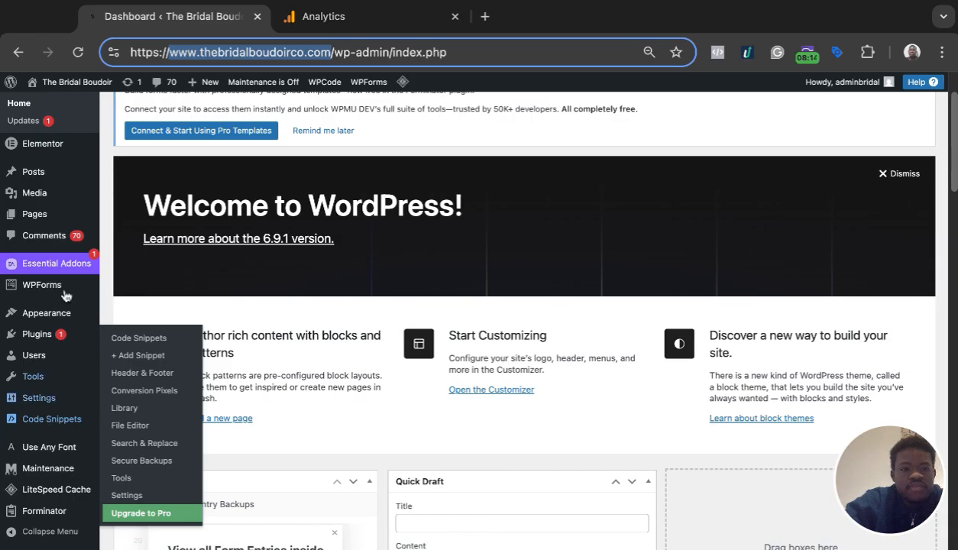
{"action": "mouse_move", "coordinate": [49, 340]}
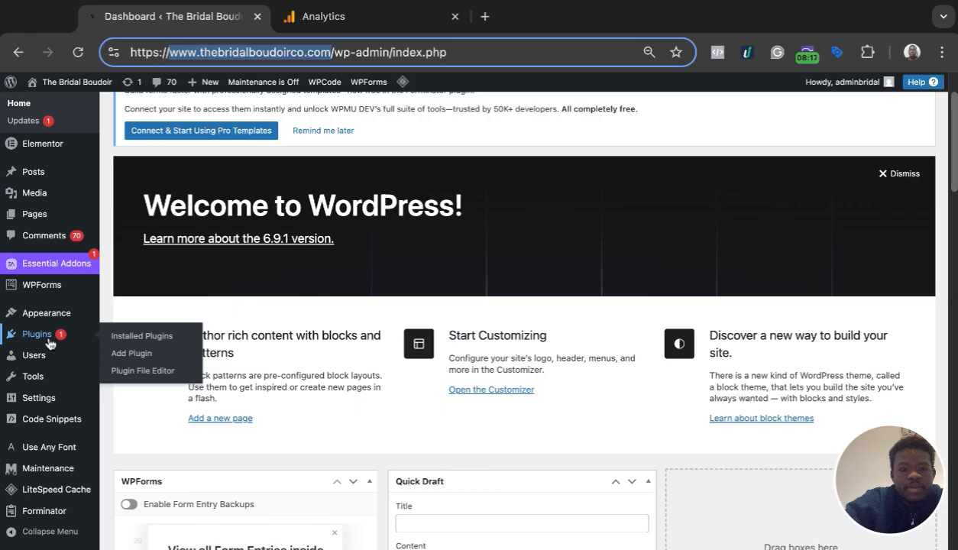
{"action": "left_click", "coordinate": [127, 354]}
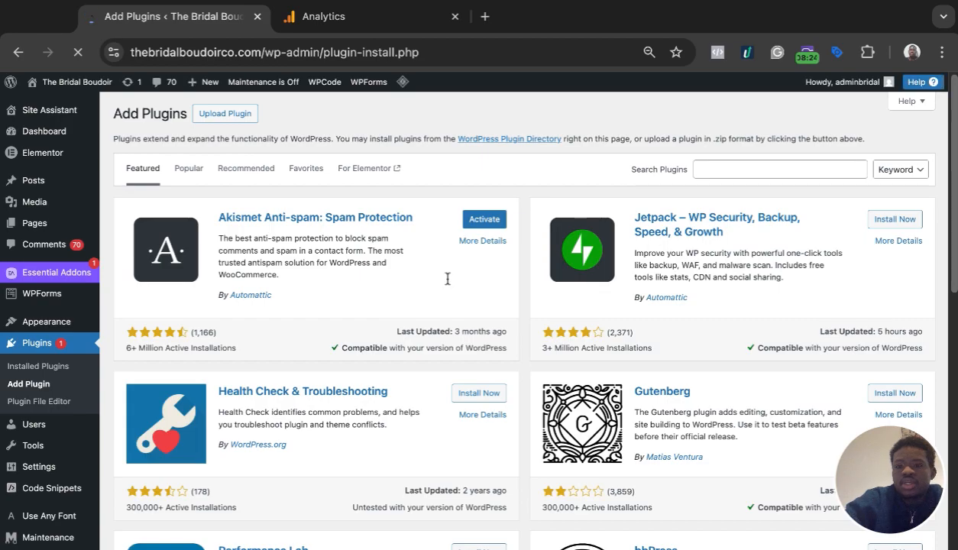
{"action": "left_click", "coordinate": [760, 170]}
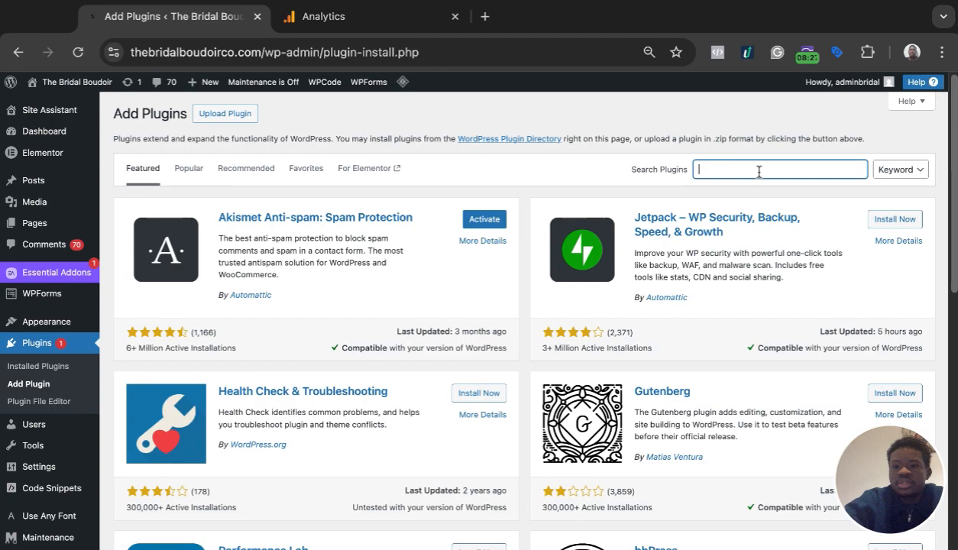
{"action": "type", "text": "wp"}
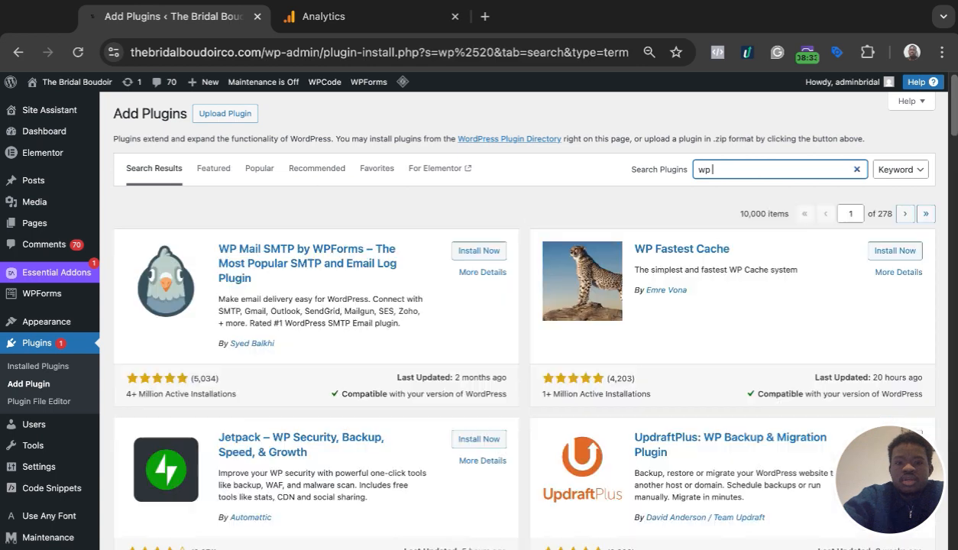
{"action": "type", "text": " code"}
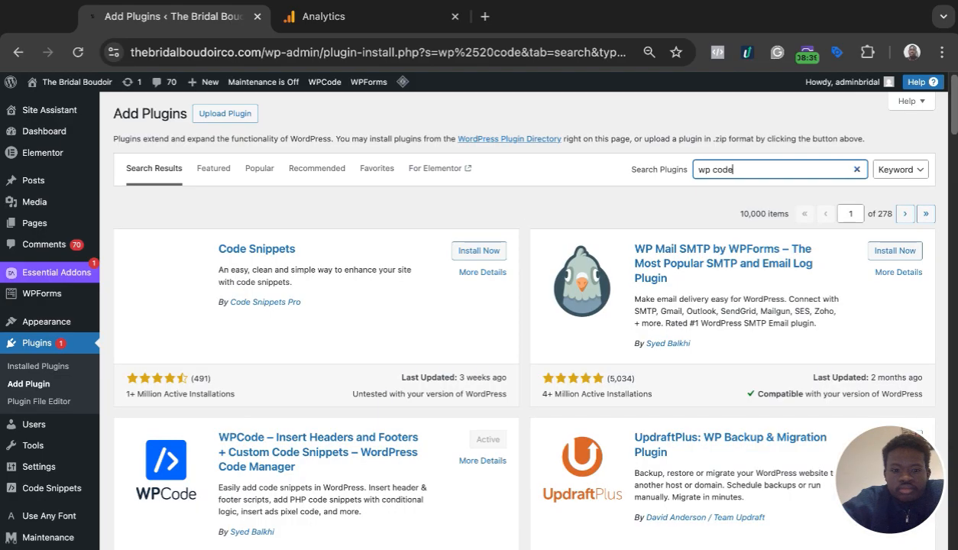
{"action": "scroll", "coordinate": [434, 333], "scroll_direction": "down", "scroll_amount": 2}
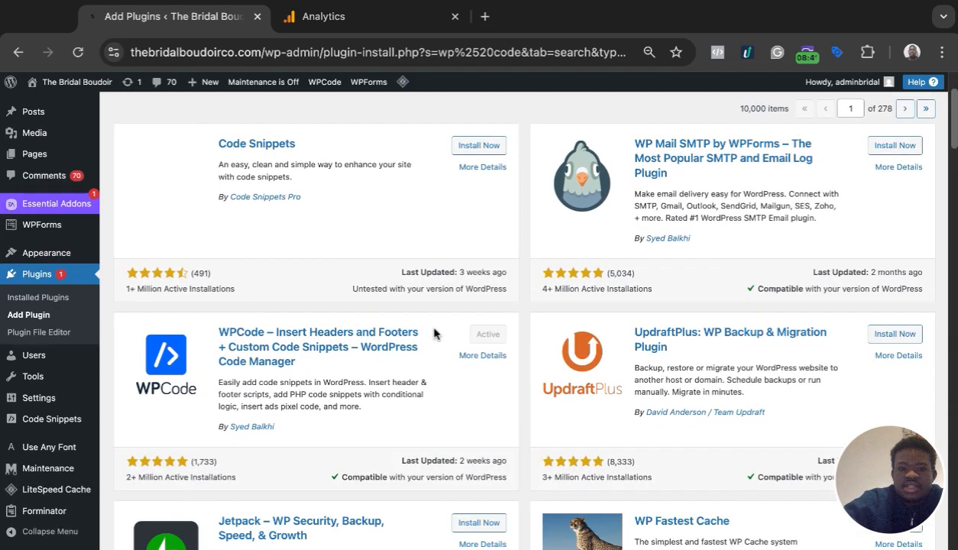
{"action": "scroll", "coordinate": [433, 333], "scroll_direction": "down", "scroll_amount": 1}
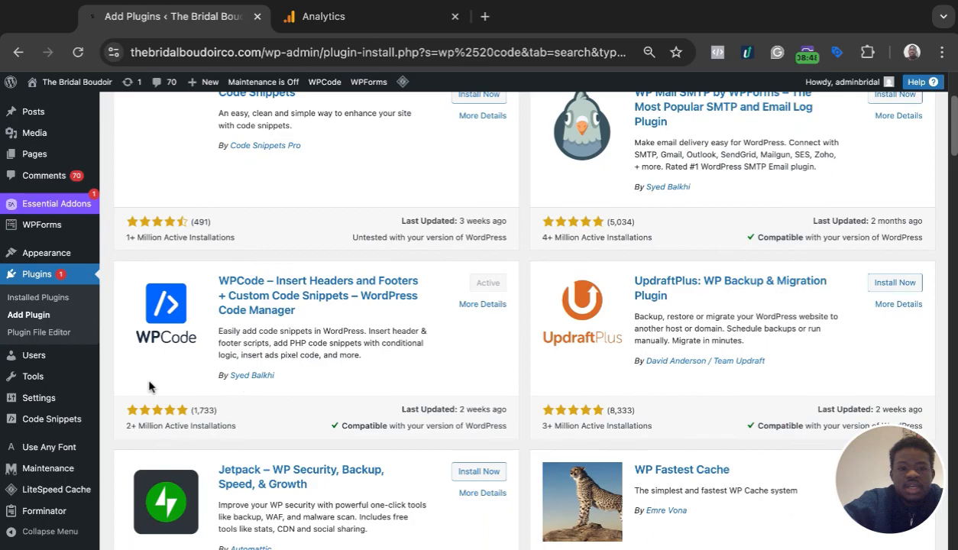
Open WPCode's Header & Footer page and paste the copied Google tag code into the global Header section
{"action": "mouse_move", "coordinate": [44, 361]}
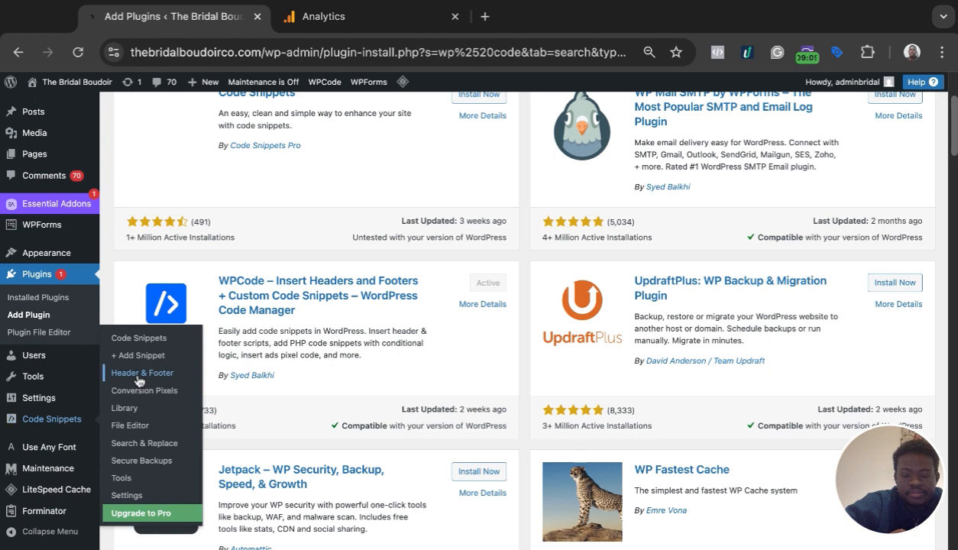
{"action": "left_click", "coordinate": [139, 375]}
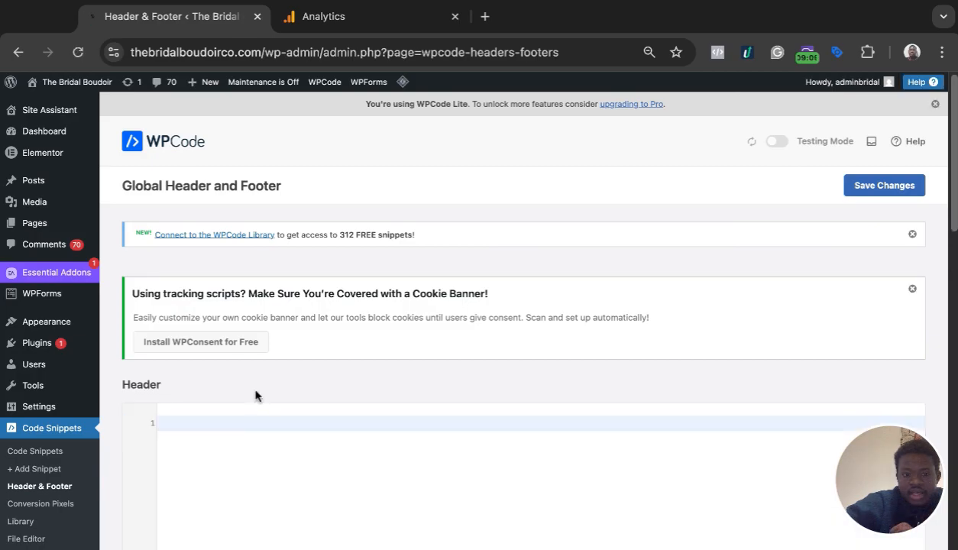
{"action": "scroll", "coordinate": [255, 394], "scroll_direction": "down", "scroll_amount": 2}
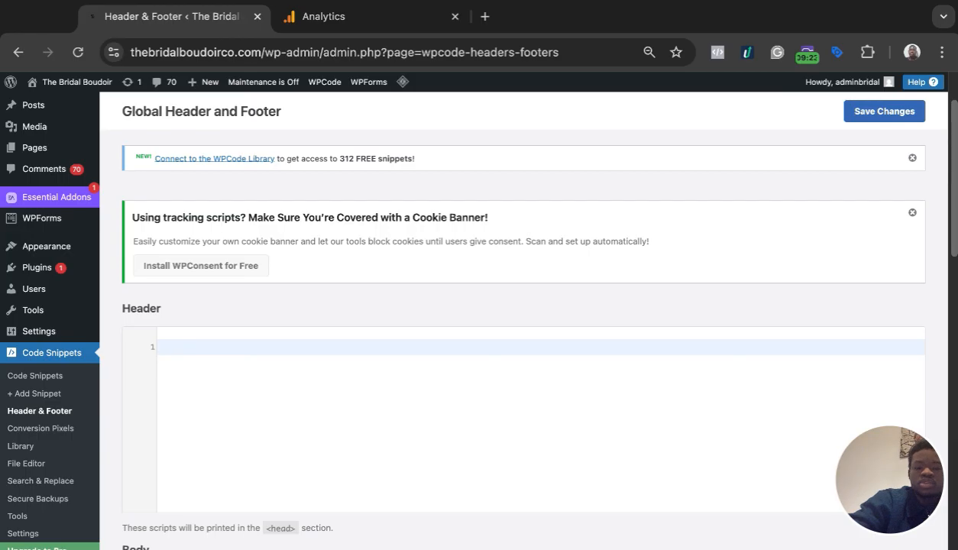
{"action": "key", "text": "super+v"}
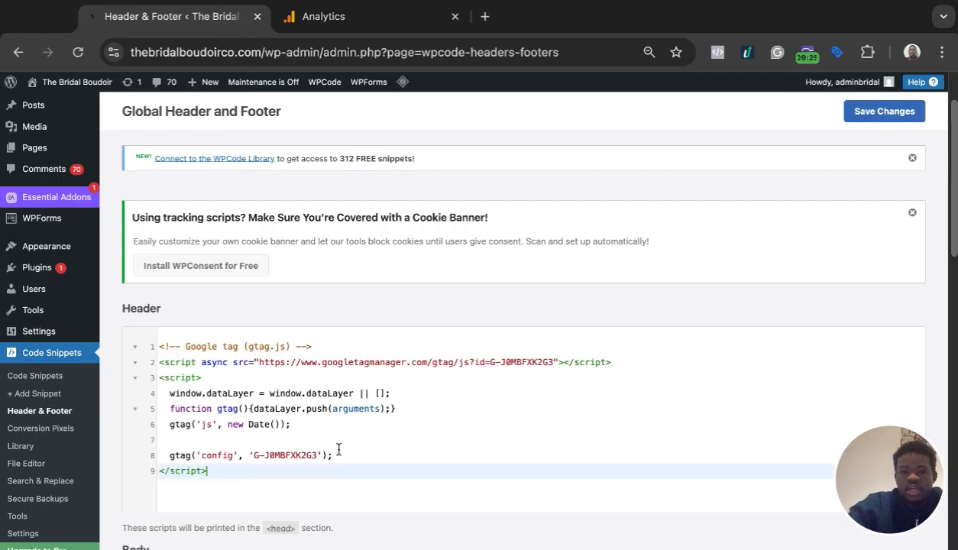
Save the Google tag code added to the Header section of WPCode's Global Header and Footer settings
{"action": "scroll", "coordinate": [349, 405], "scroll_direction": "down", "scroll_amount": 2}
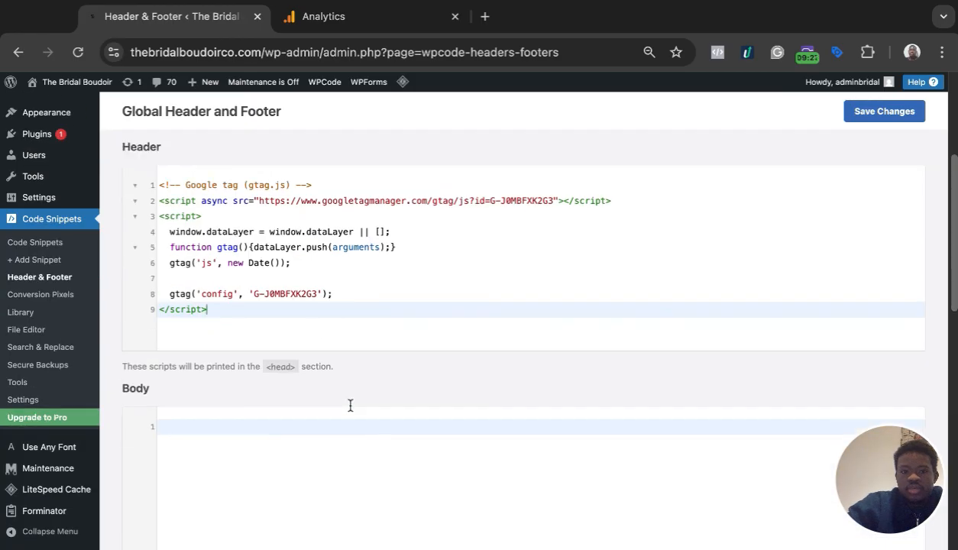
{"action": "scroll", "coordinate": [349, 405], "scroll_direction": "up", "scroll_amount": 3}
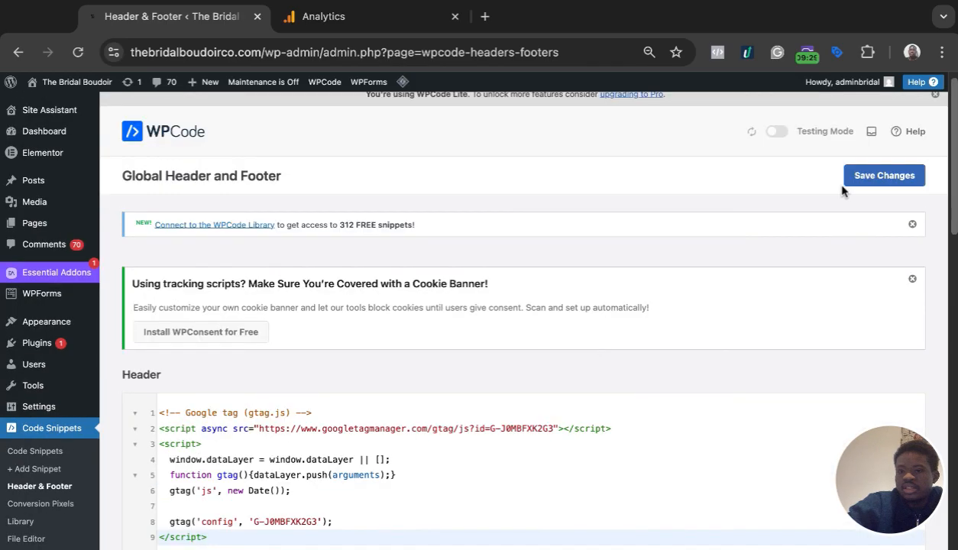
{"action": "left_click", "coordinate": [873, 178]}
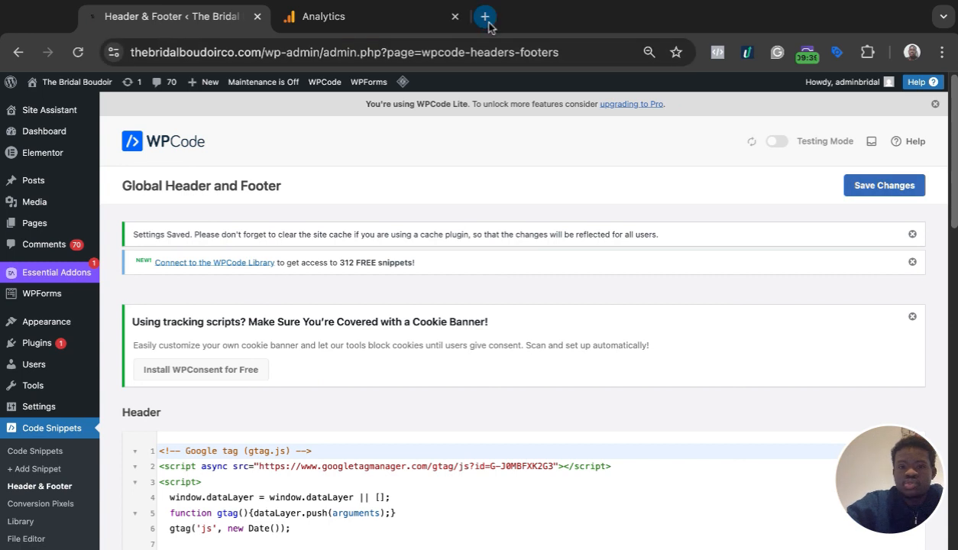
{"action": "scroll", "coordinate": [469, 230], "scroll_direction": "down", "scroll_amount": 5}
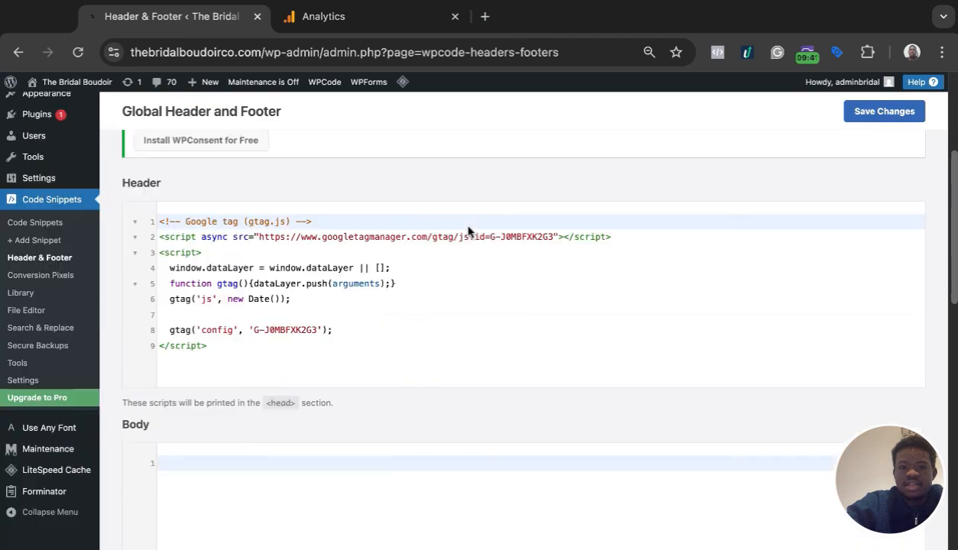
{"action": "scroll", "coordinate": [523, 321], "scroll_direction": "up", "scroll_amount": 2}
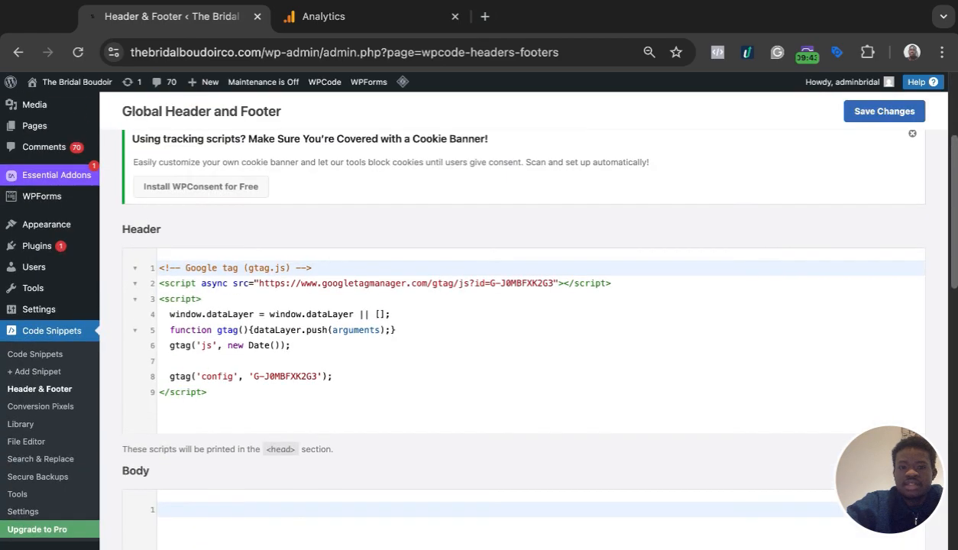
{"action": "scroll", "coordinate": [523, 321], "scroll_direction": "up", "scroll_amount": 2}
{"action": "scroll", "coordinate": [523, 321], "scroll_direction": "up", "scroll_amount": 1}
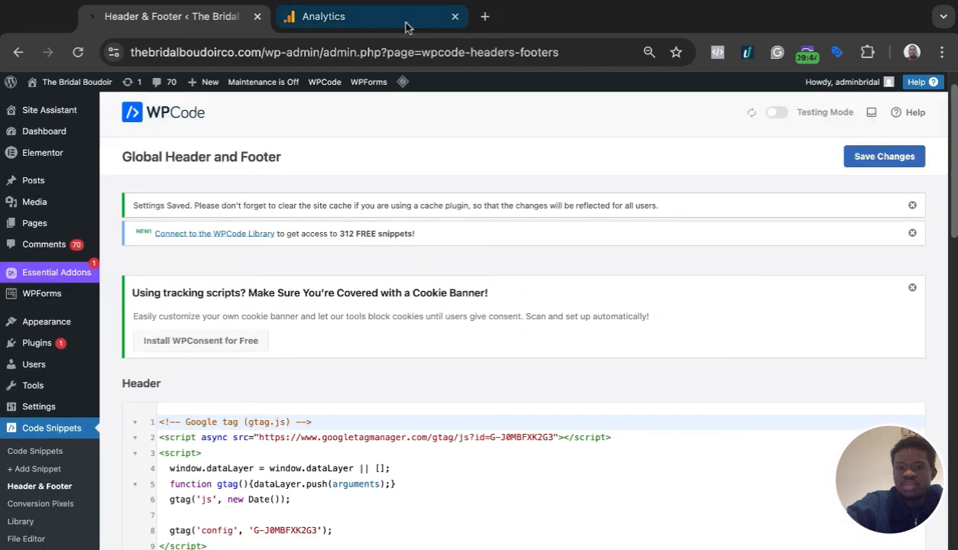
{"action": "left_click", "coordinate": [485, 17]}
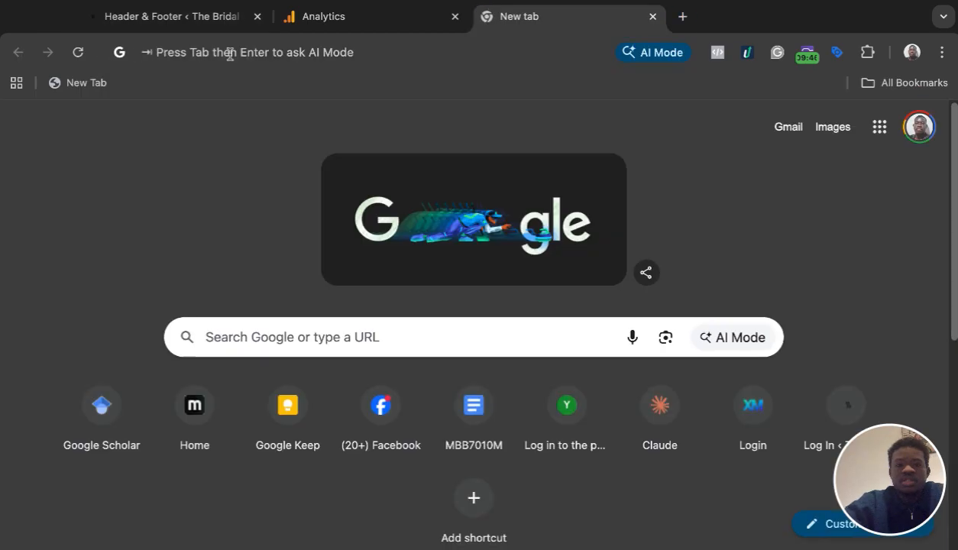
{"action": "type", "text": "ww"}
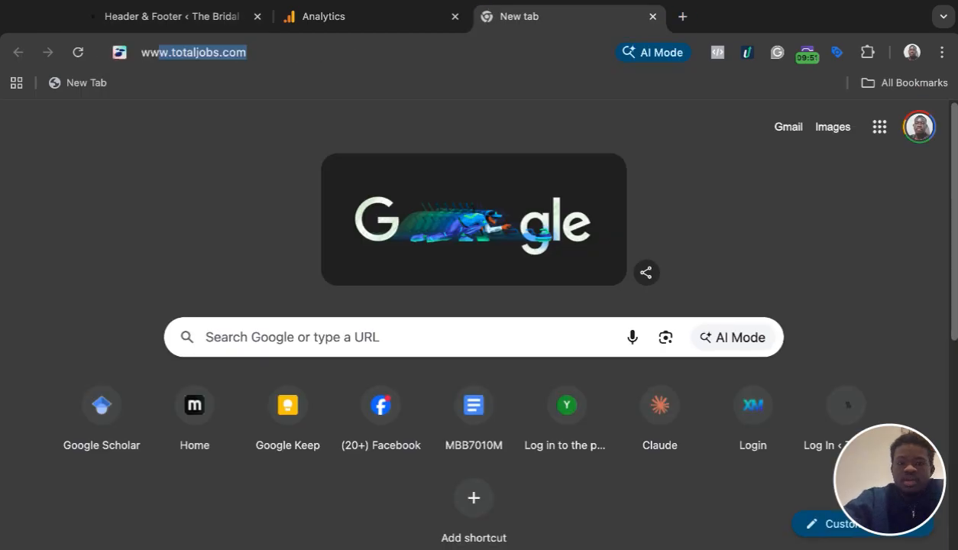
{"action": "type", "text": "w."}
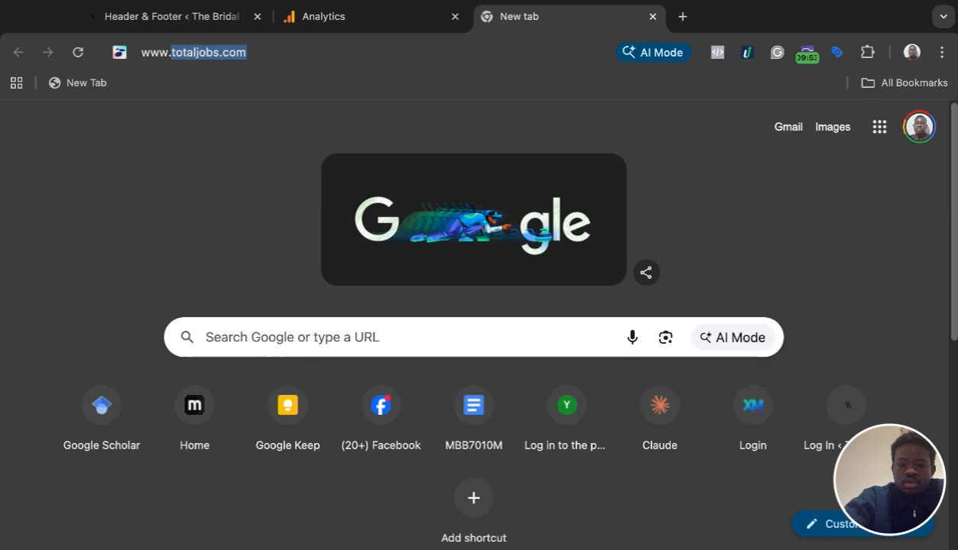
{"action": "type", "text": "the"}
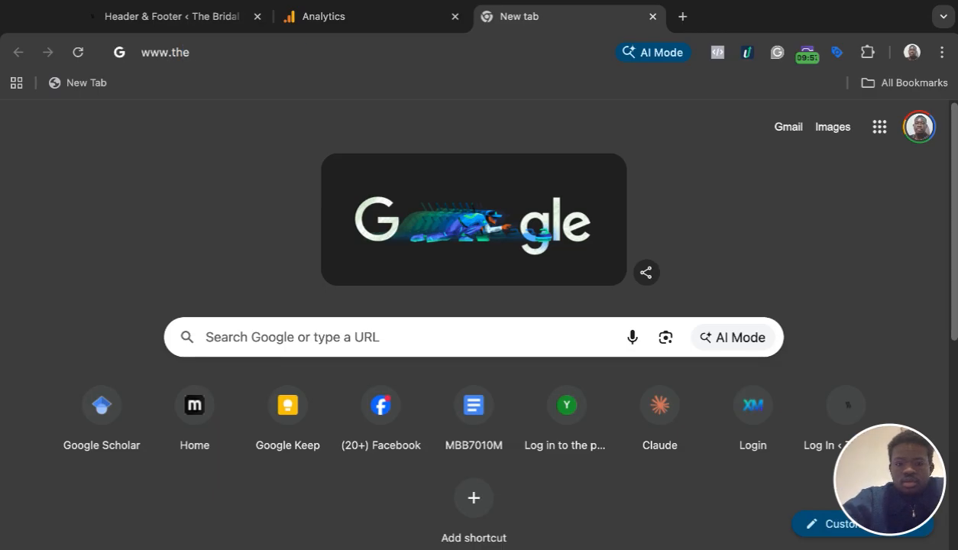
{"action": "type", "text": "bridalboudoirco.com"}
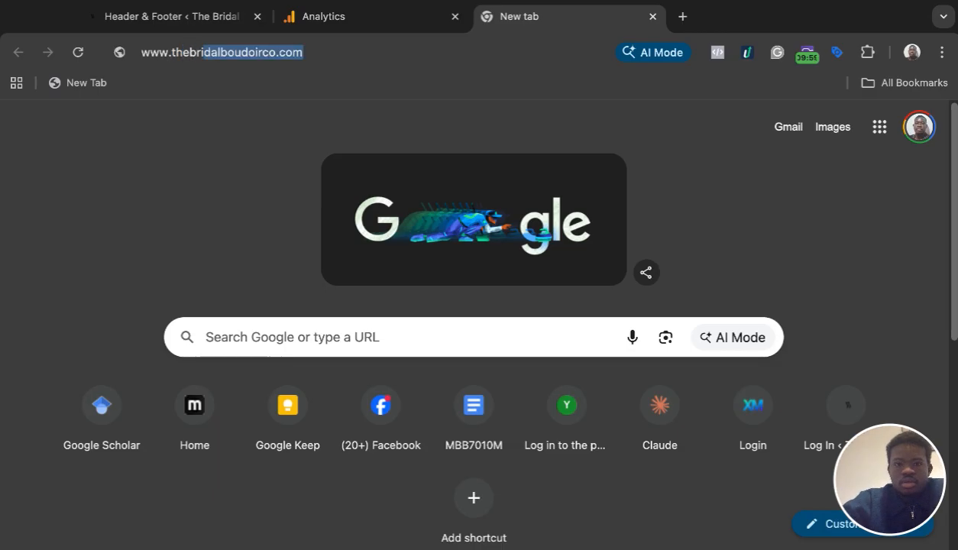
{"action": "key", "text": "Right"}
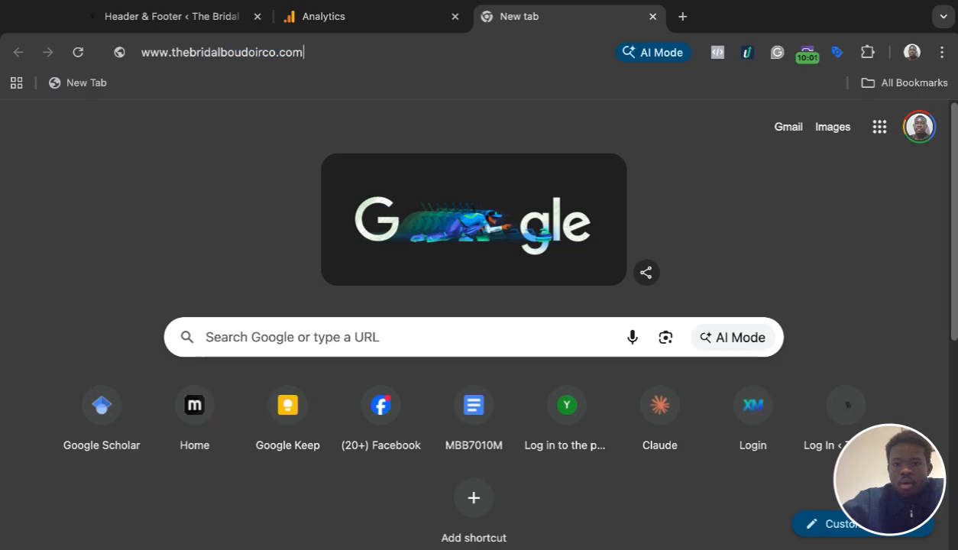
{"action": "key", "text": "Return"}
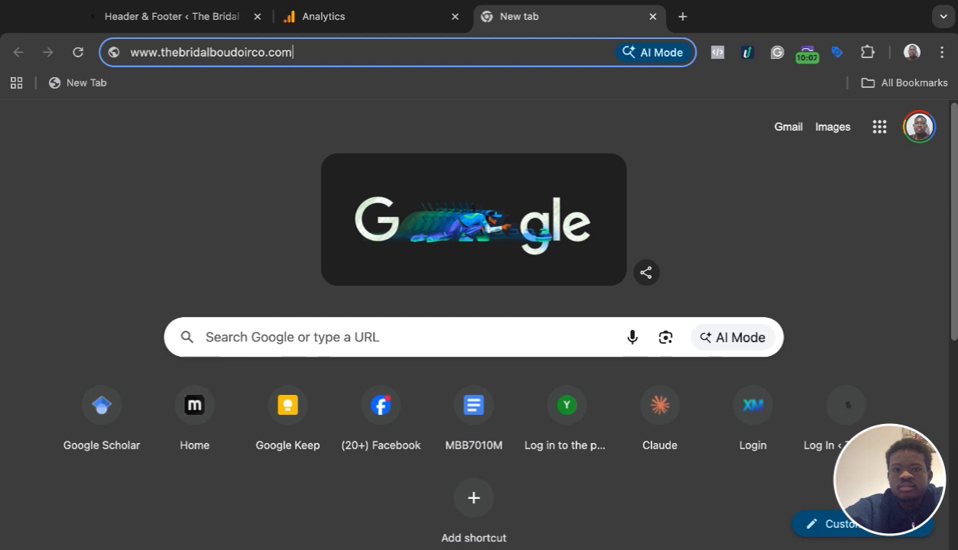
{"action": "key", "text": "Return"}
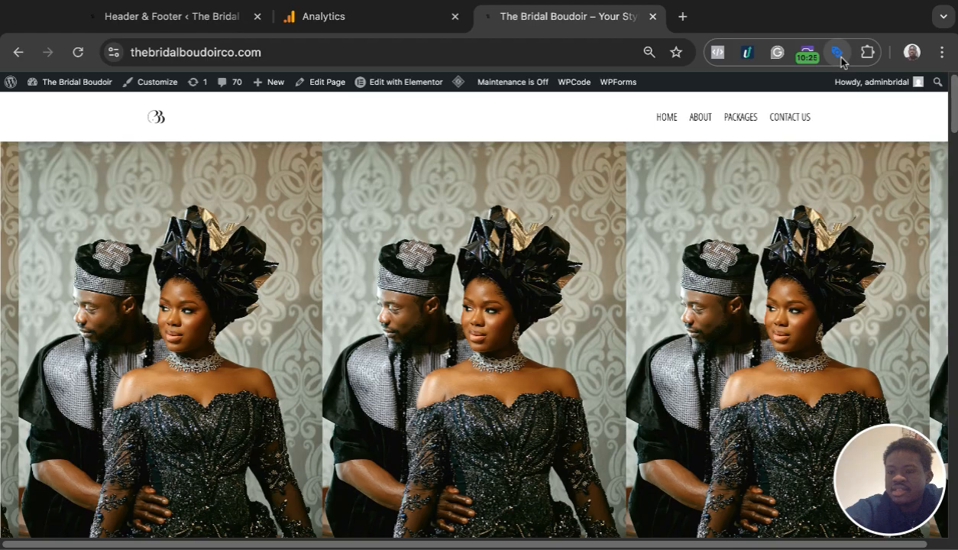
Check the live homepage with the Tag Assistant extension and open the details of the Google tag found there
{"action": "left_click", "coordinate": [841, 58]}
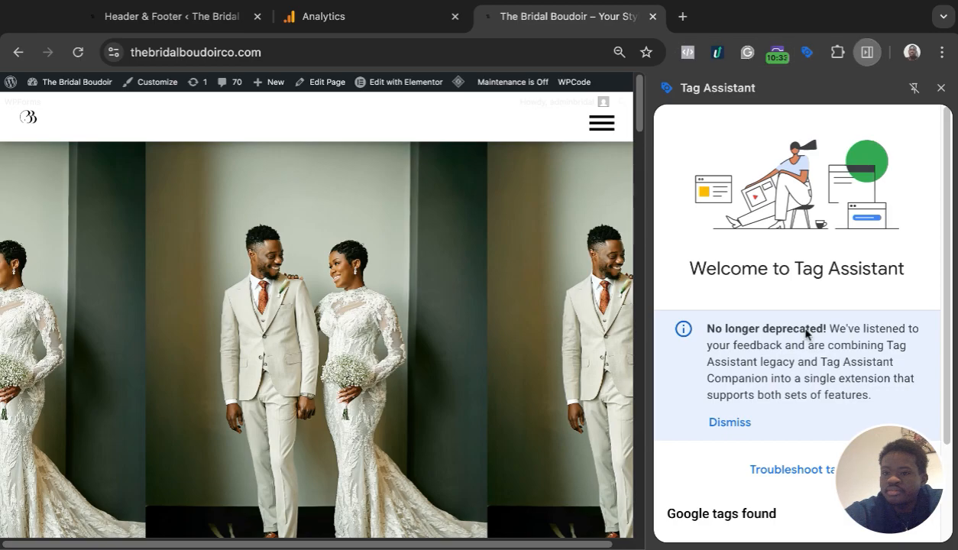
{"action": "scroll", "coordinate": [805, 334], "scroll_direction": "down", "scroll_amount": 3}
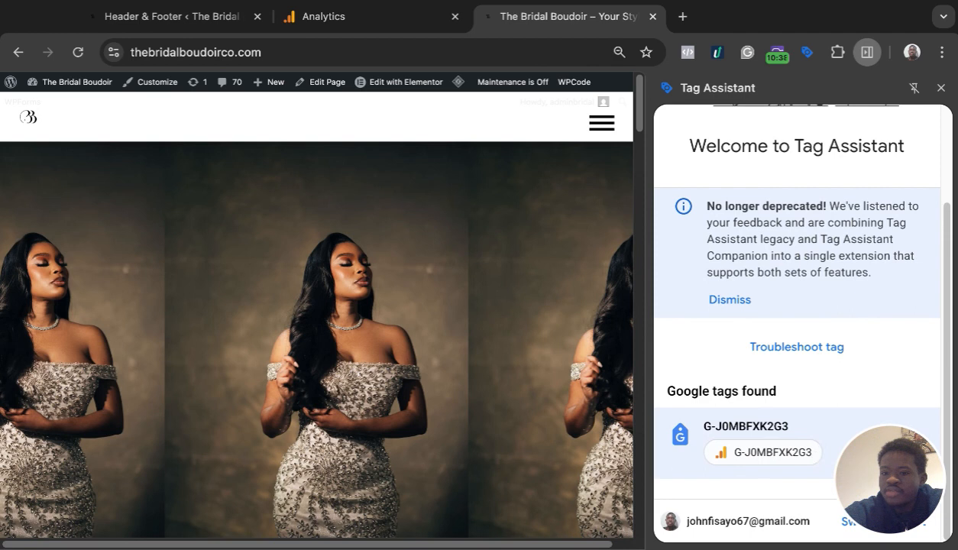
{"action": "left_click", "coordinate": [746, 426]}
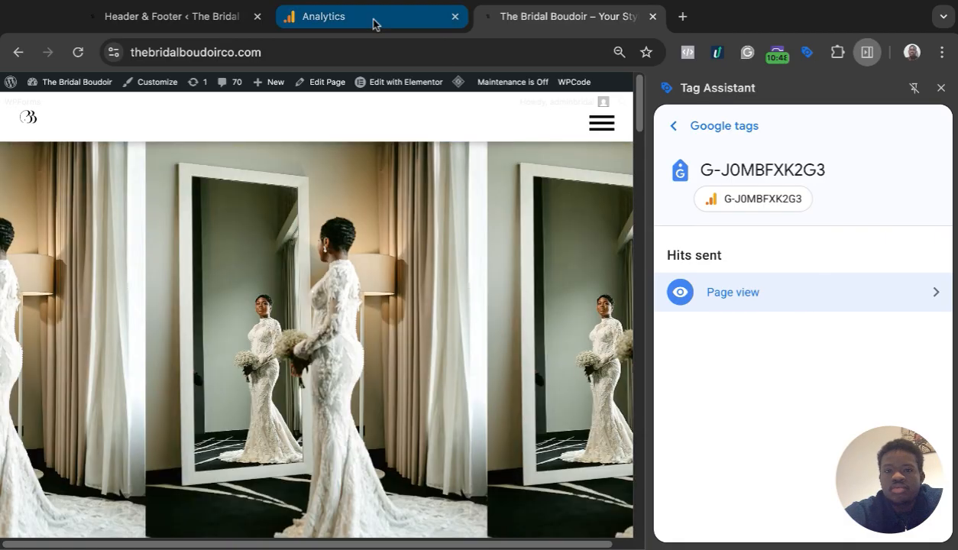
Switch to Google Analytics, test the manual Google tag installation, and confirm the setup to return to the web stream details
{"action": "left_click", "coordinate": [373, 23]}
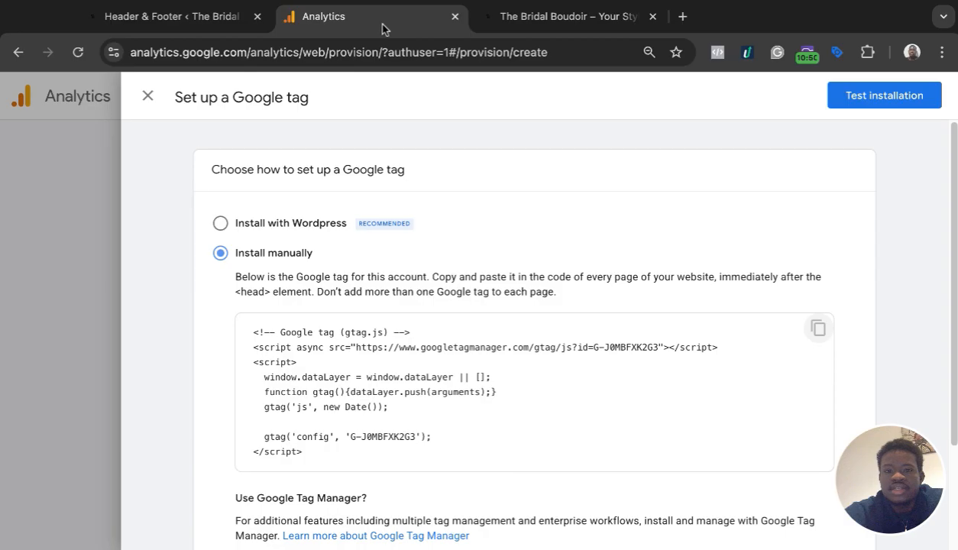
{"action": "scroll", "coordinate": [525, 264], "scroll_direction": "down", "scroll_amount": 2}
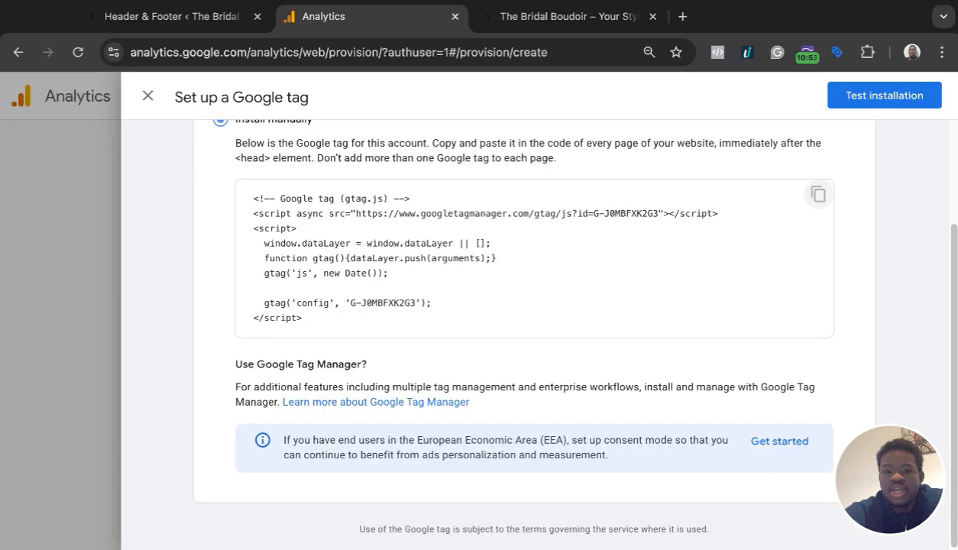
{"action": "scroll", "coordinate": [525, 305], "scroll_direction": "up", "scroll_amount": 2}
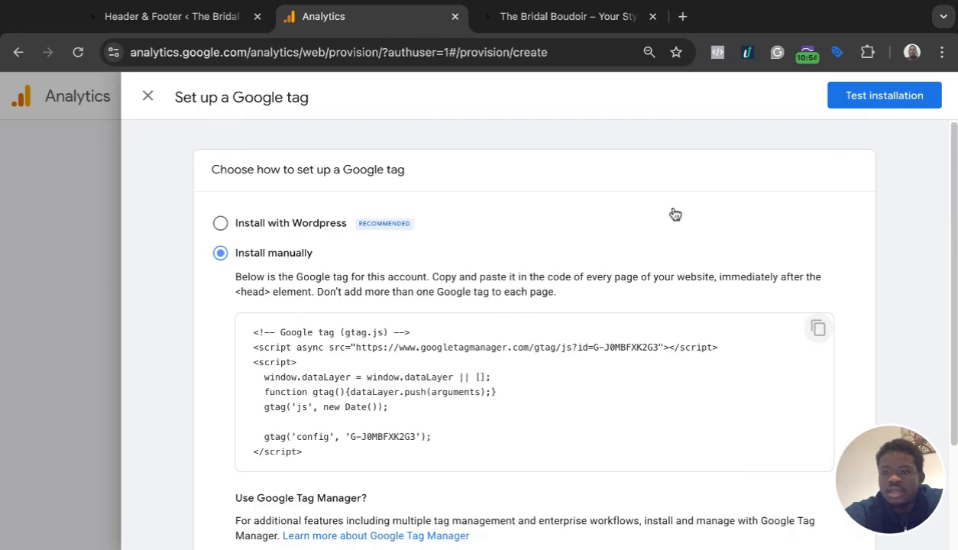
{"action": "left_click", "coordinate": [863, 105]}
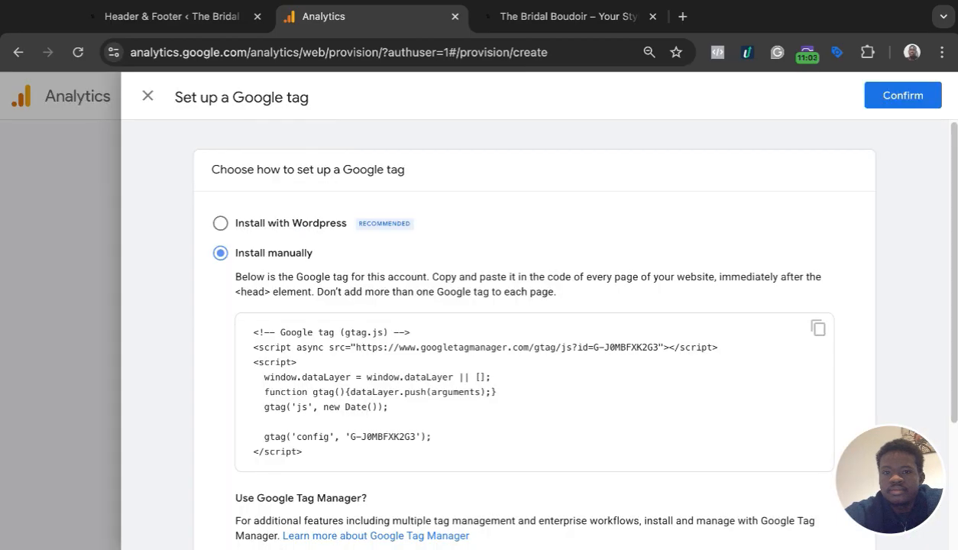
{"action": "scroll", "coordinate": [861, 126], "scroll_direction": "down", "scroll_amount": 3}
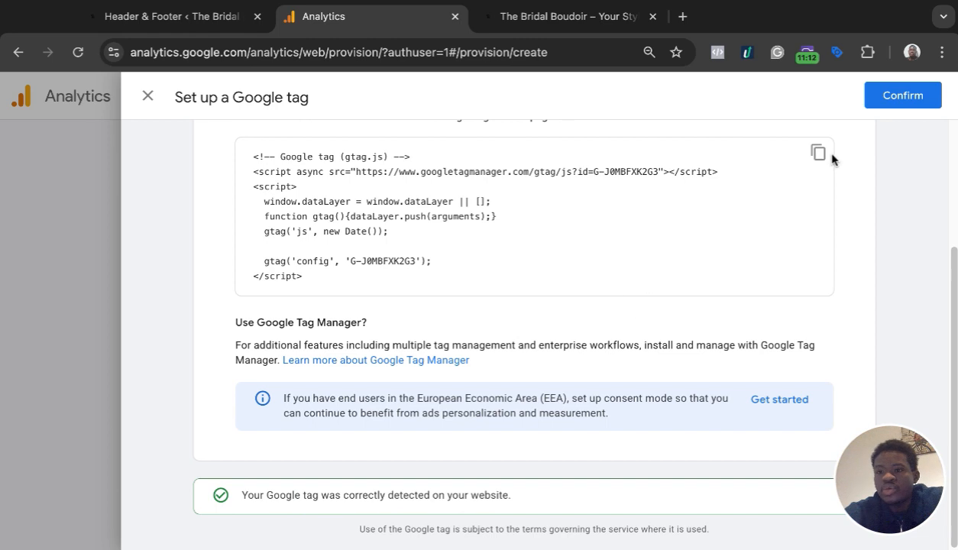
{"action": "left_click", "coordinate": [892, 107]}
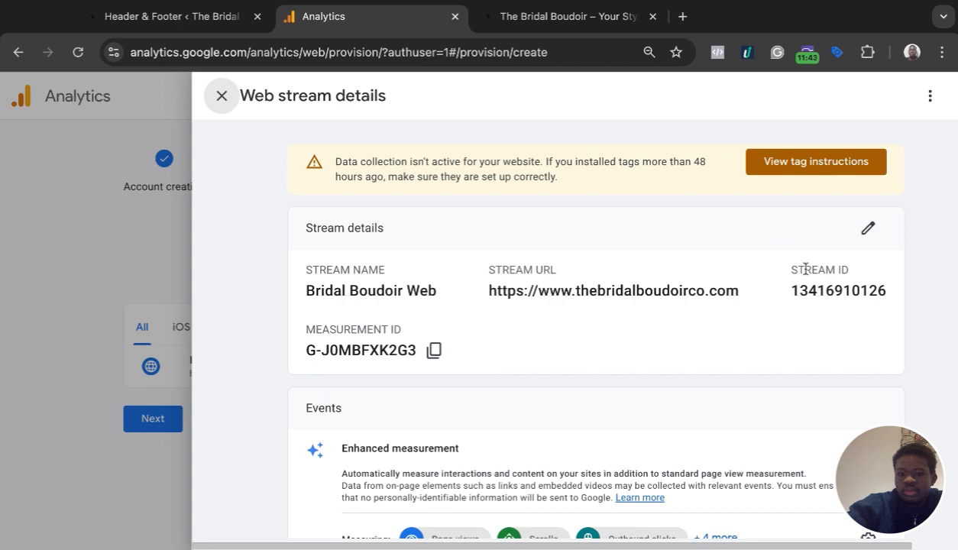
{"action": "scroll", "coordinate": [805, 269], "scroll_direction": "down", "scroll_amount": 5}
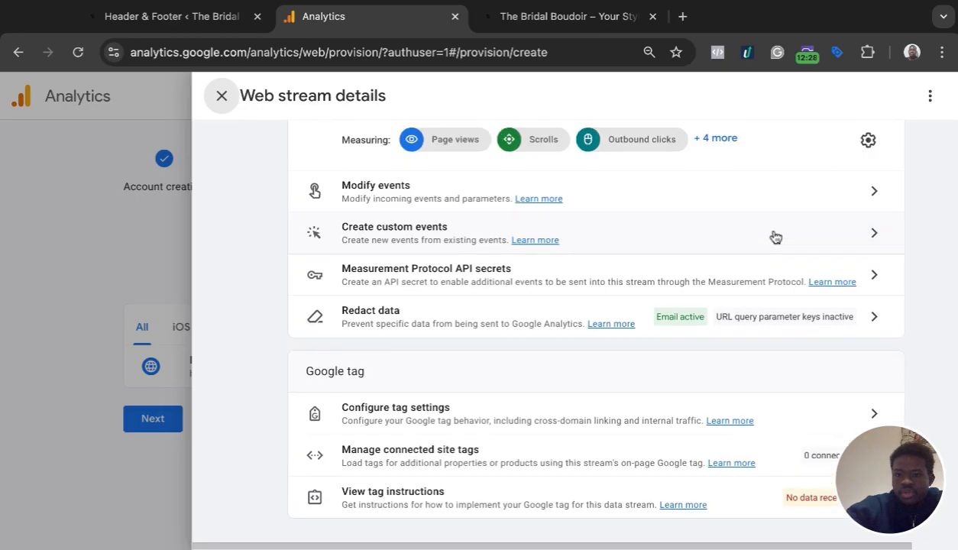
{"action": "scroll", "coordinate": [776, 236], "scroll_direction": "up", "scroll_amount": 5}
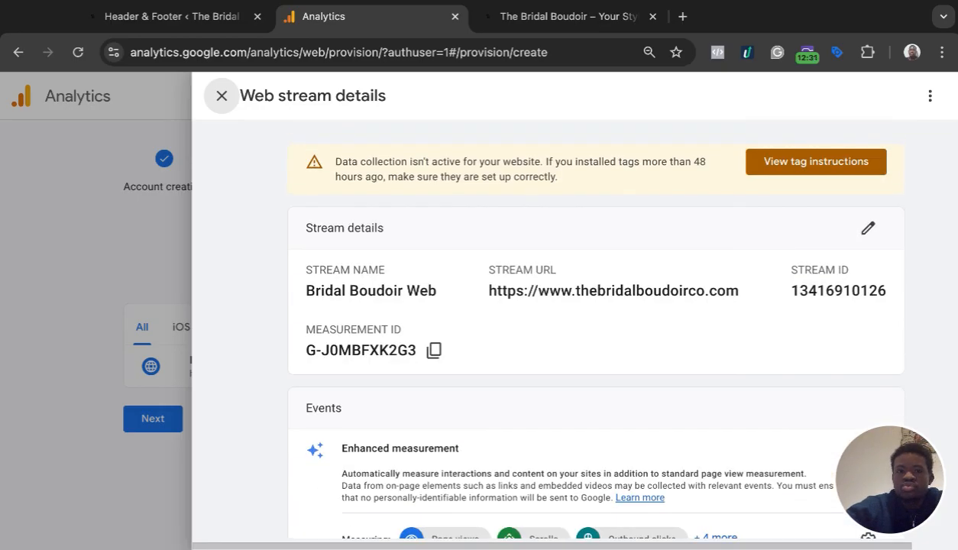